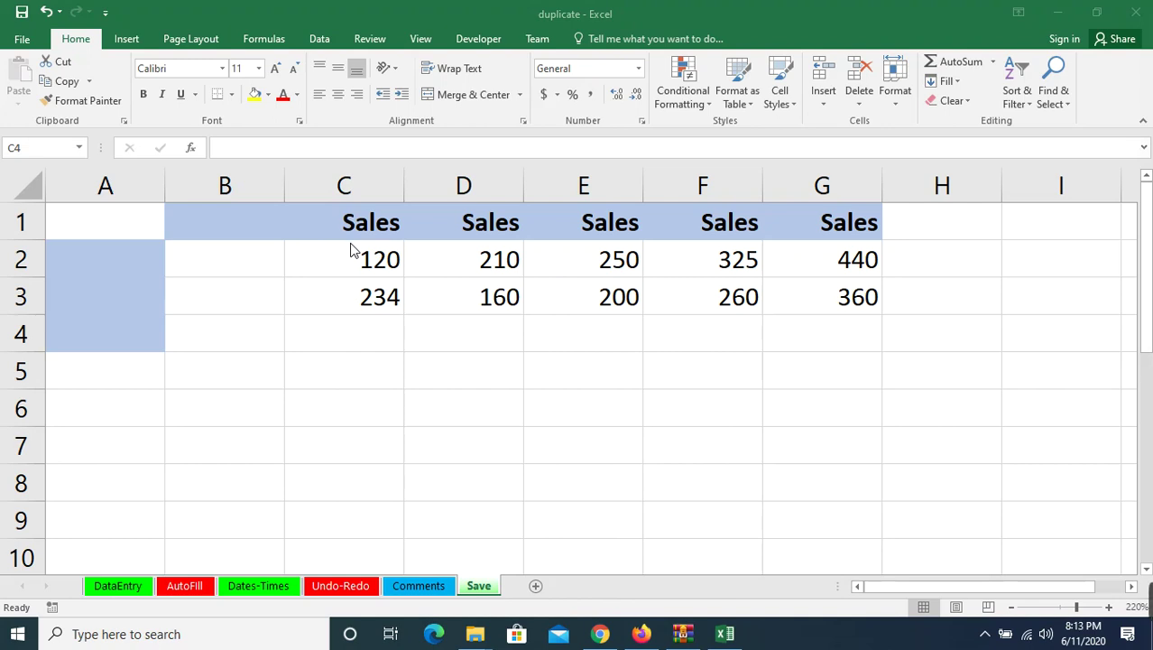
- Replace the value in cell C2 with the entry 120pcs
{"action": "left_click", "coordinate": [350, 261]}
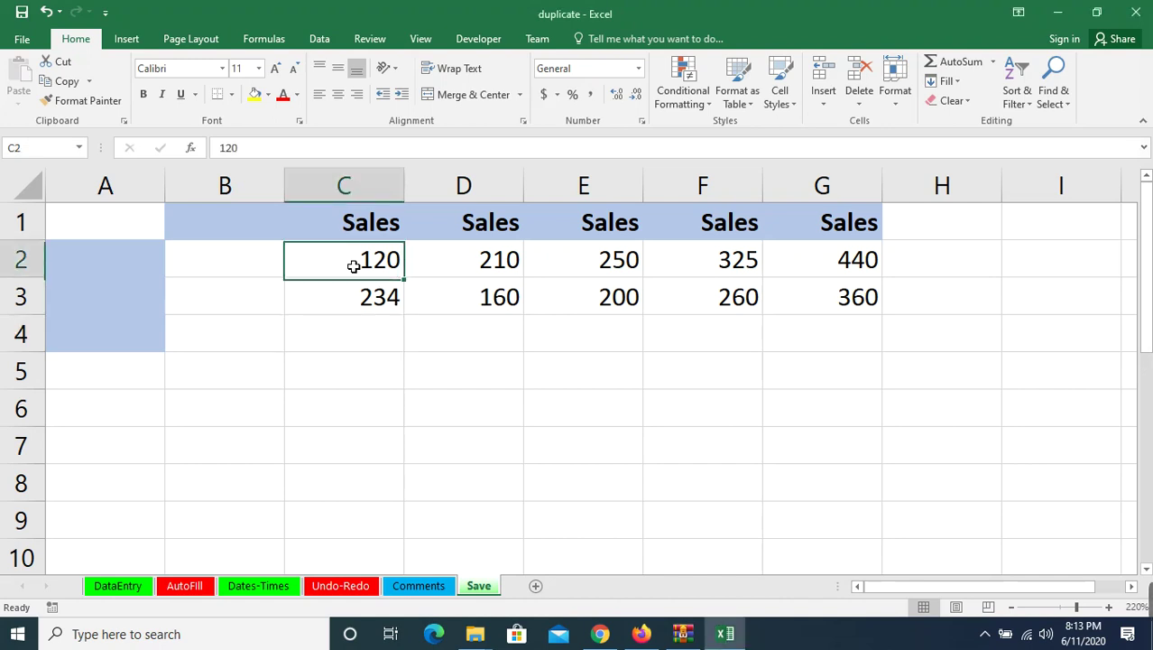
{"action": "left_click", "coordinate": [348, 297]}
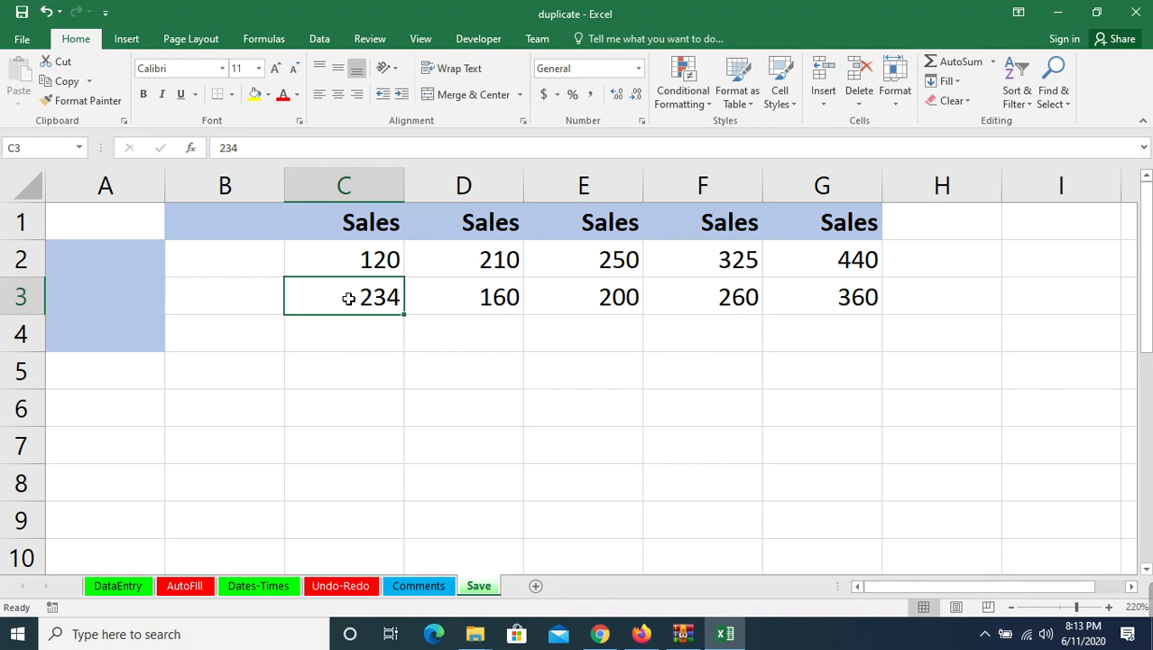
{"action": "left_click", "coordinate": [352, 260]}
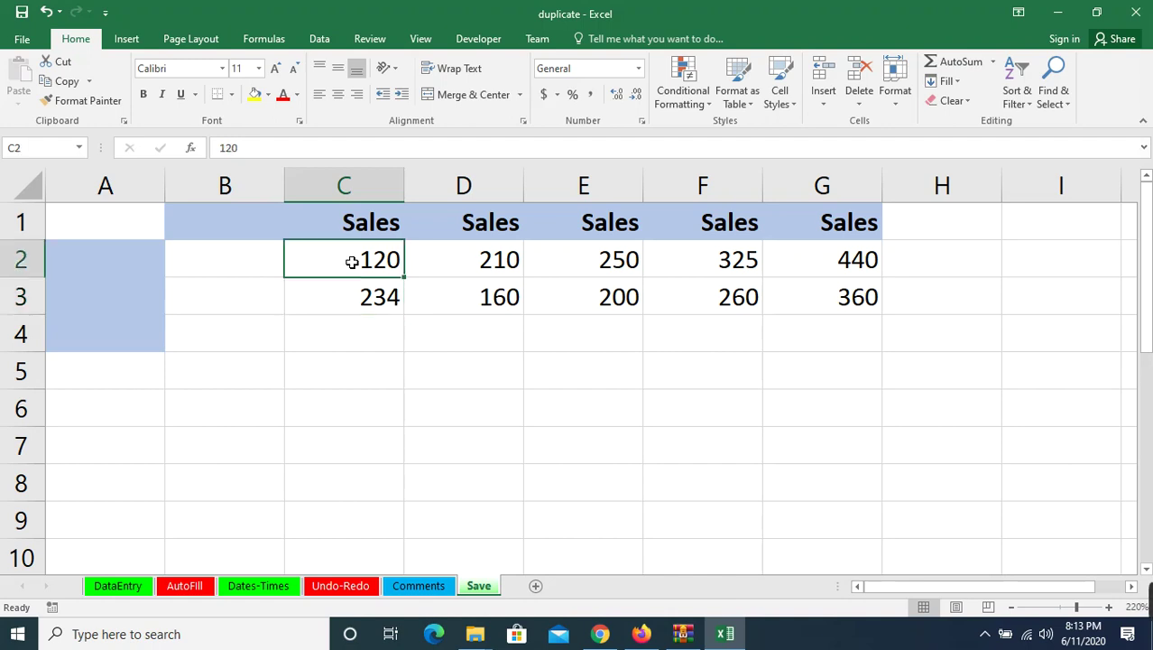
{"action": "key", "text": "BackSpace"}
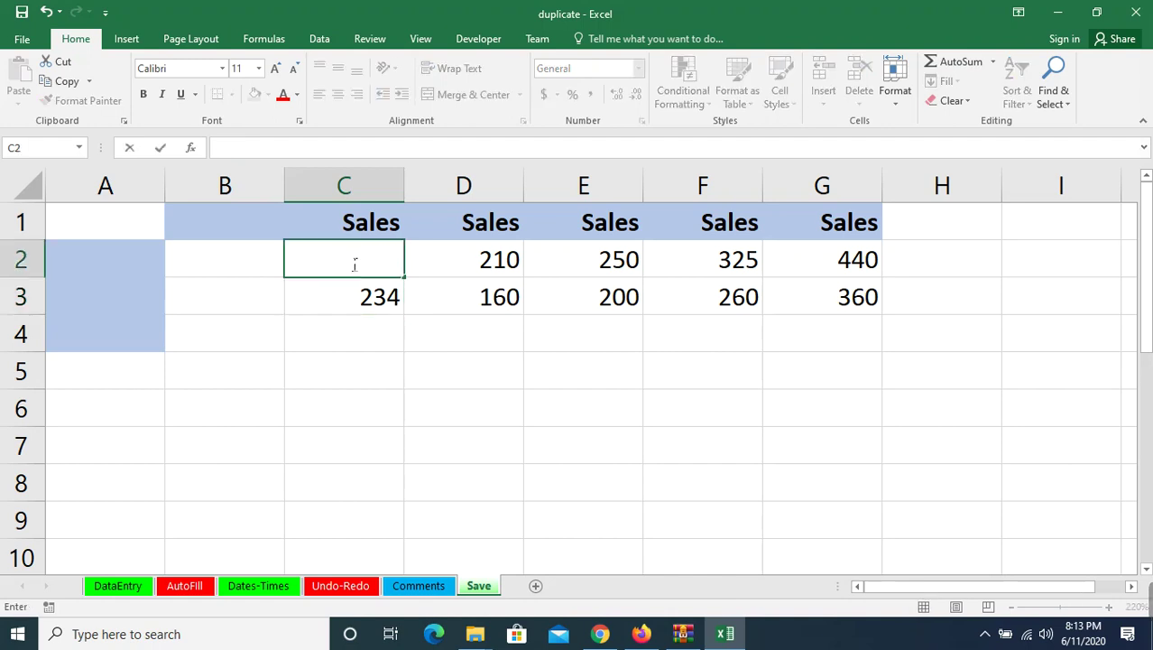
{"action": "type", "text": "120pcs"}
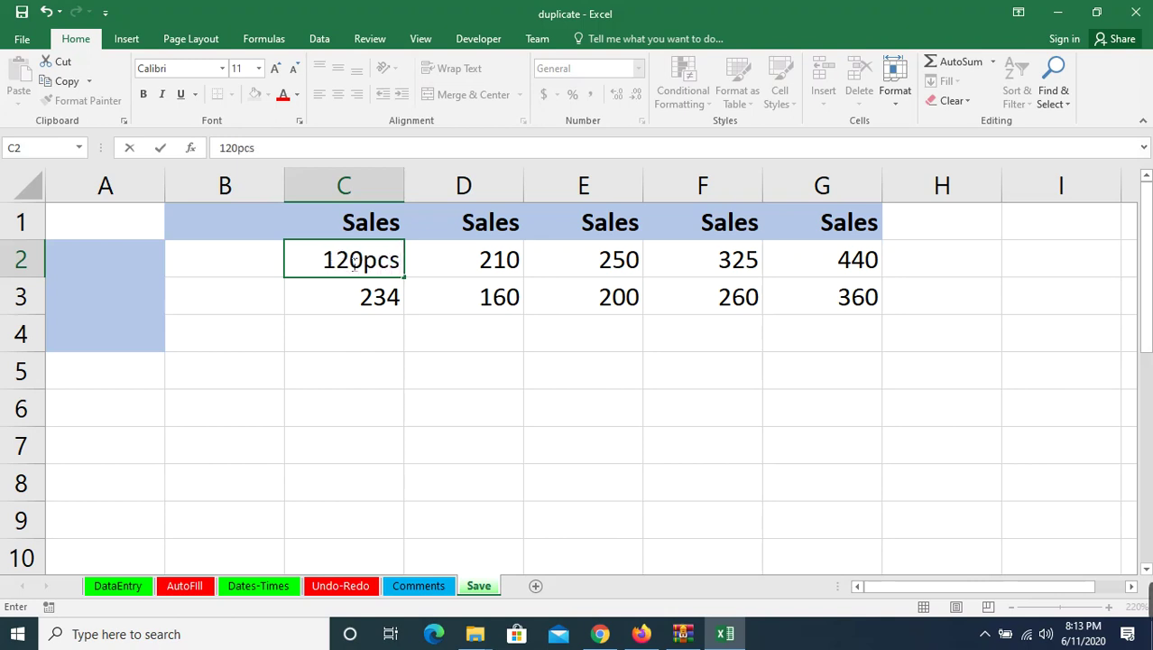
{"action": "key", "text": "Return"}
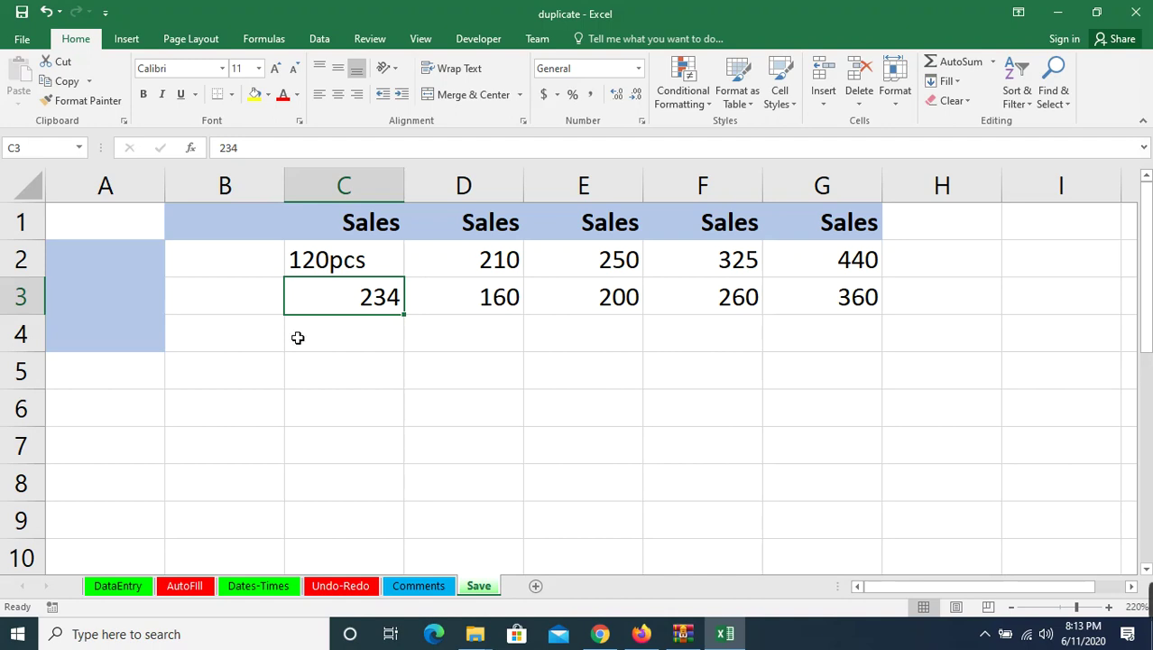
- Enter the formula =sum(C2+C3) in cell C4 to add the two sales entries above it
{"action": "left_click", "coordinate": [332, 337]}
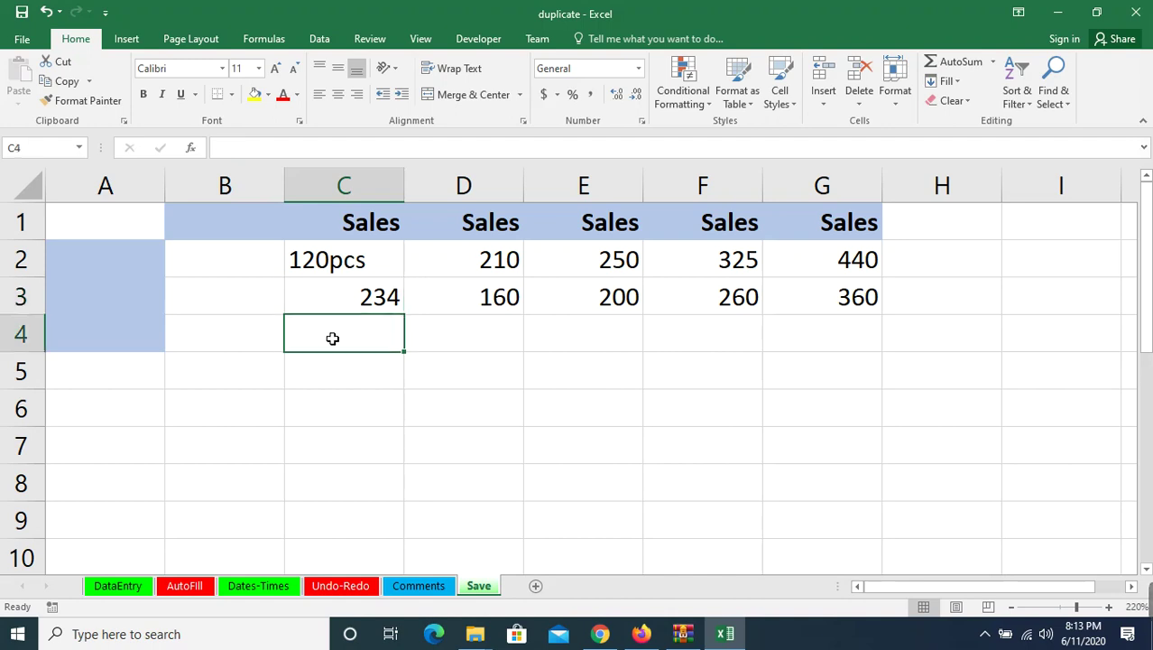
{"action": "type", "text": "="}
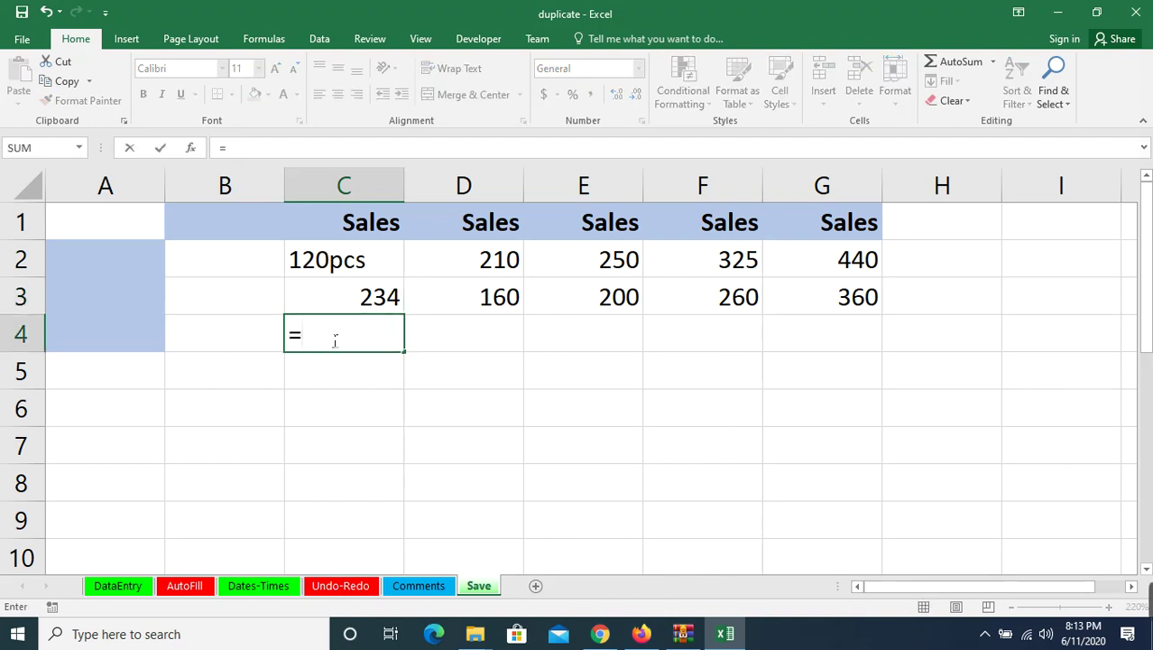
{"action": "type", "text": "sum("}
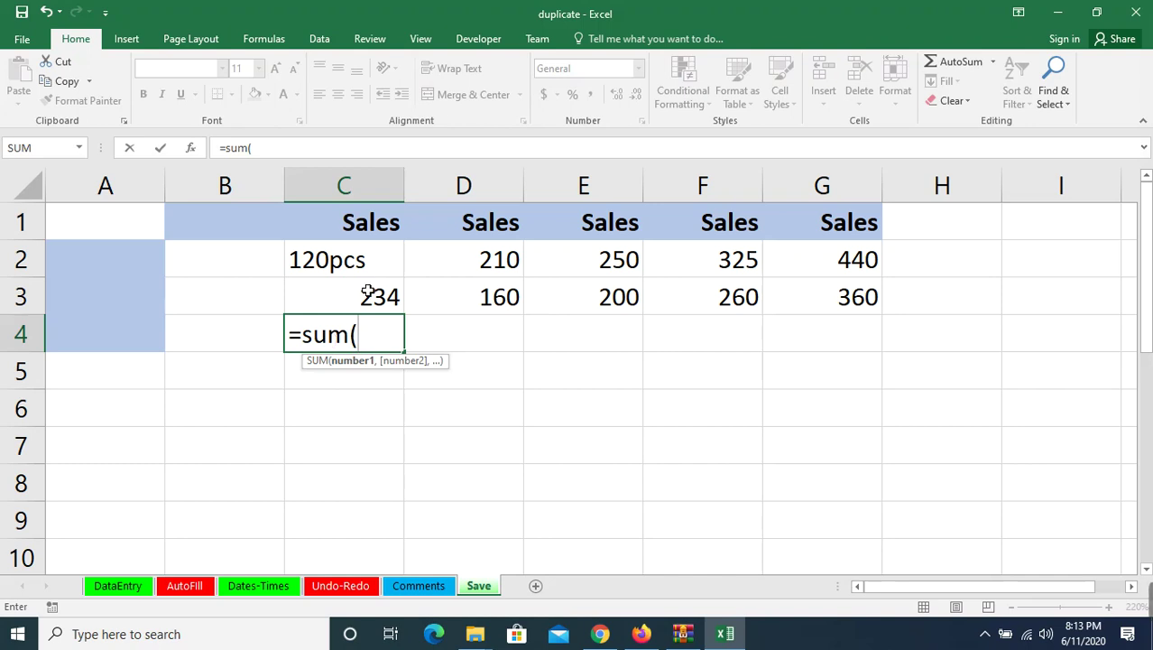
{"action": "key", "text": "BackSpace"}
{"action": "type", "text": "("}
{"action": "left_click", "coordinate": [367, 264]}
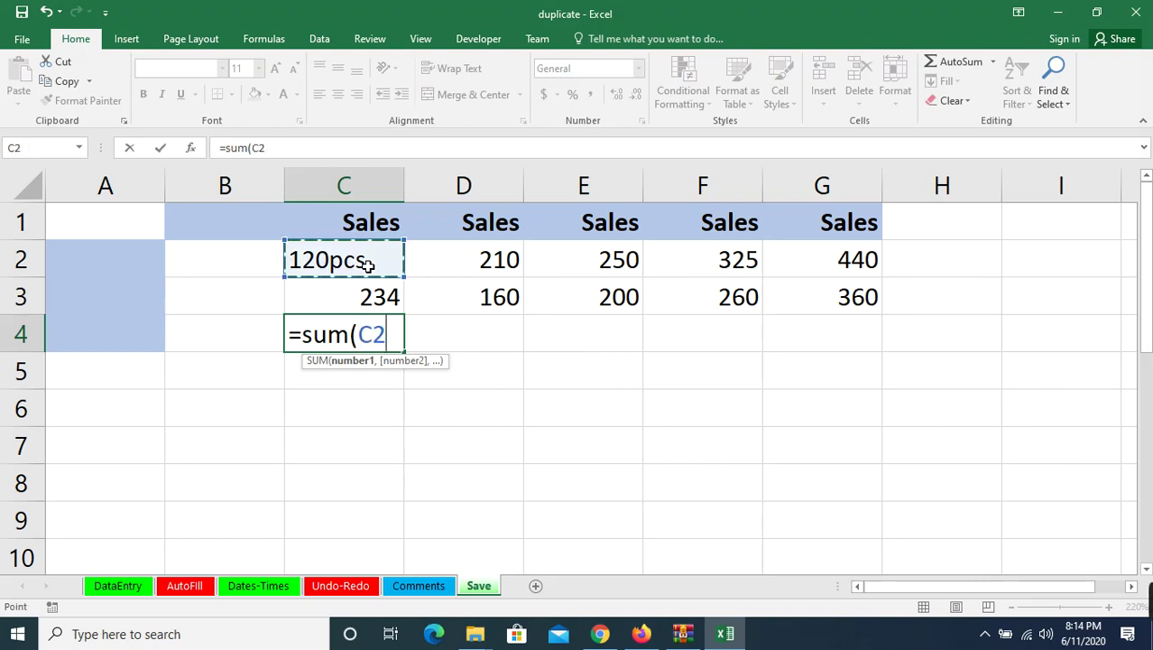
{"action": "type", "text": "+"}
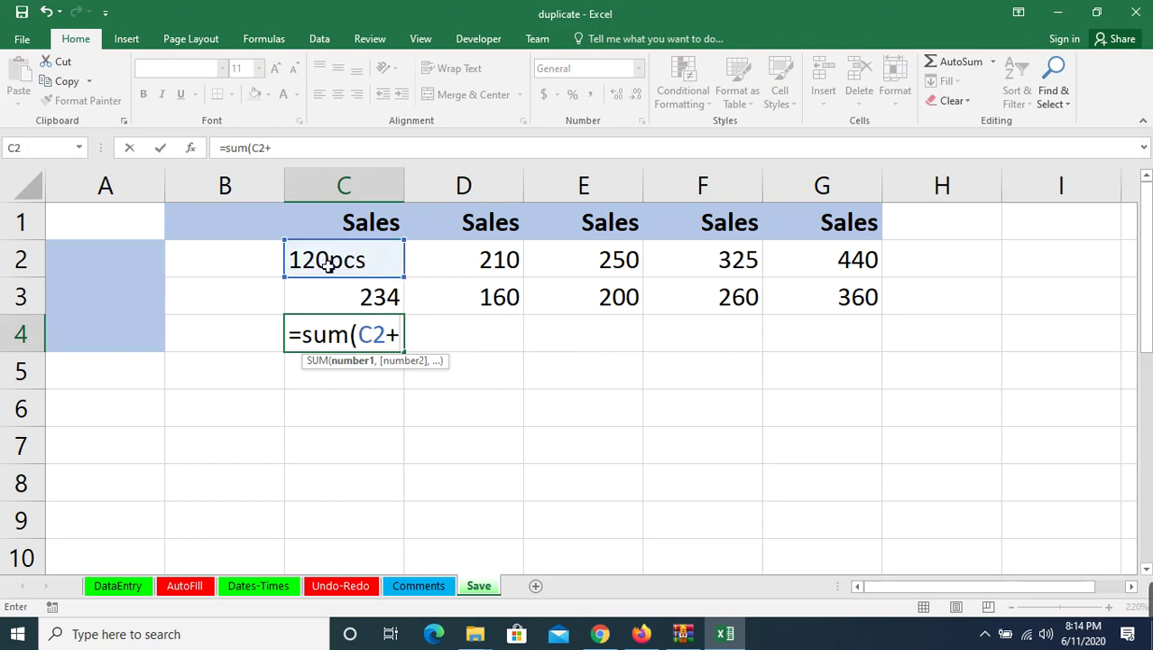
{"action": "left_click", "coordinate": [378, 306]}
{"action": "type", "text": "_"}
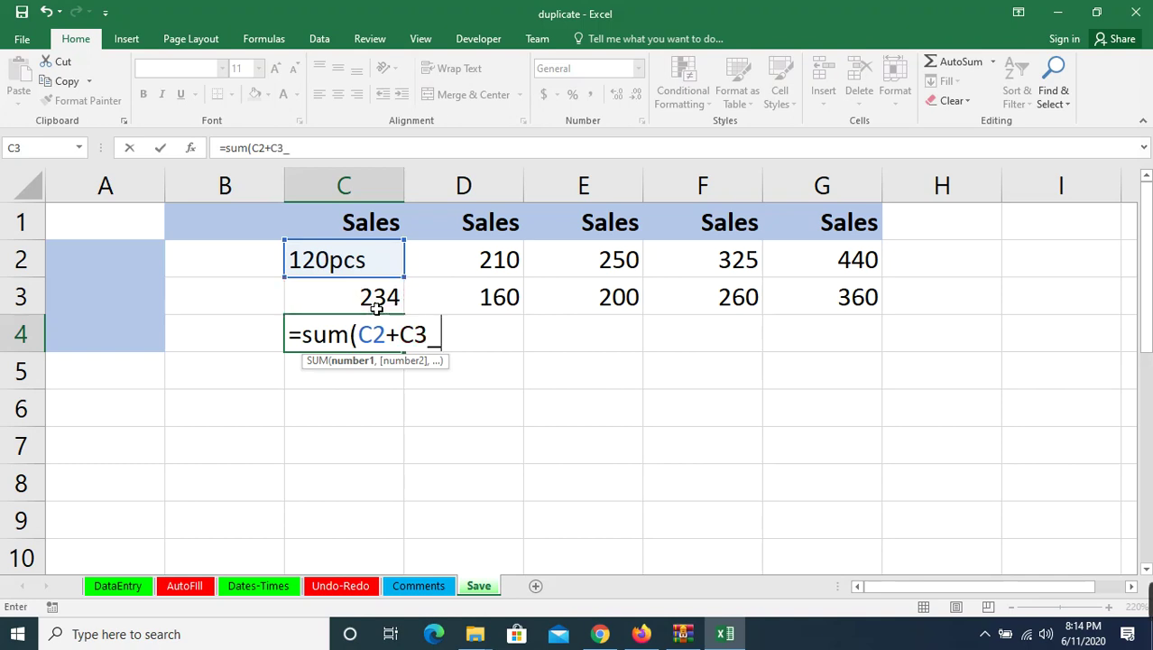
{"action": "key", "text": "BackSpace"}
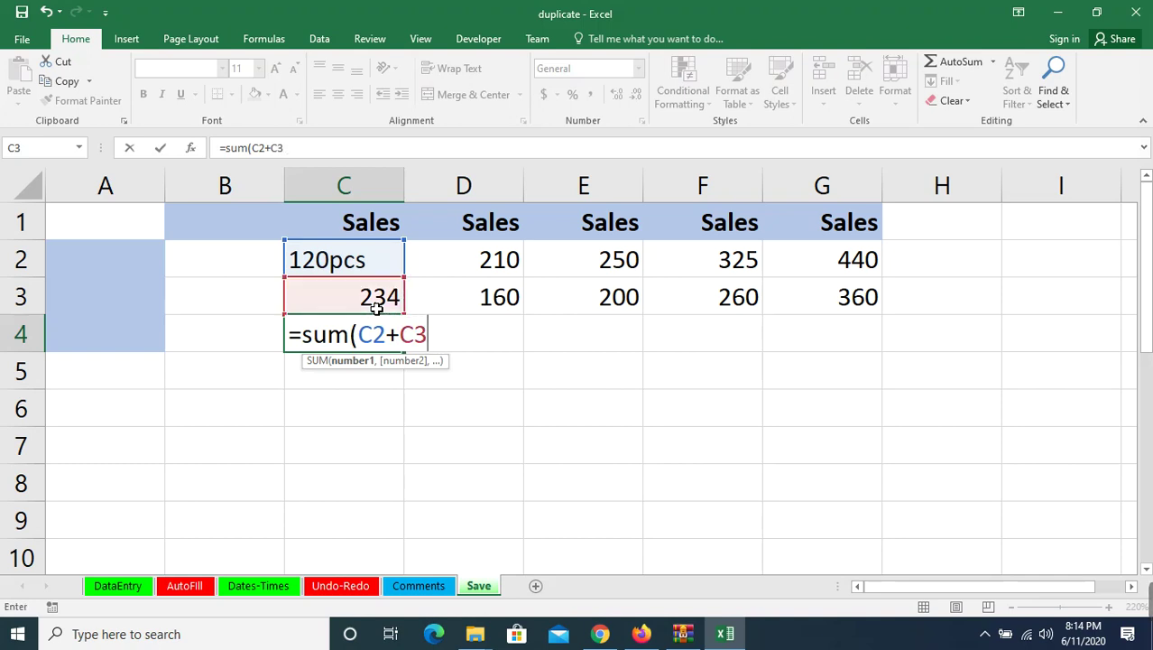
{"action": "type", "text": ")"}
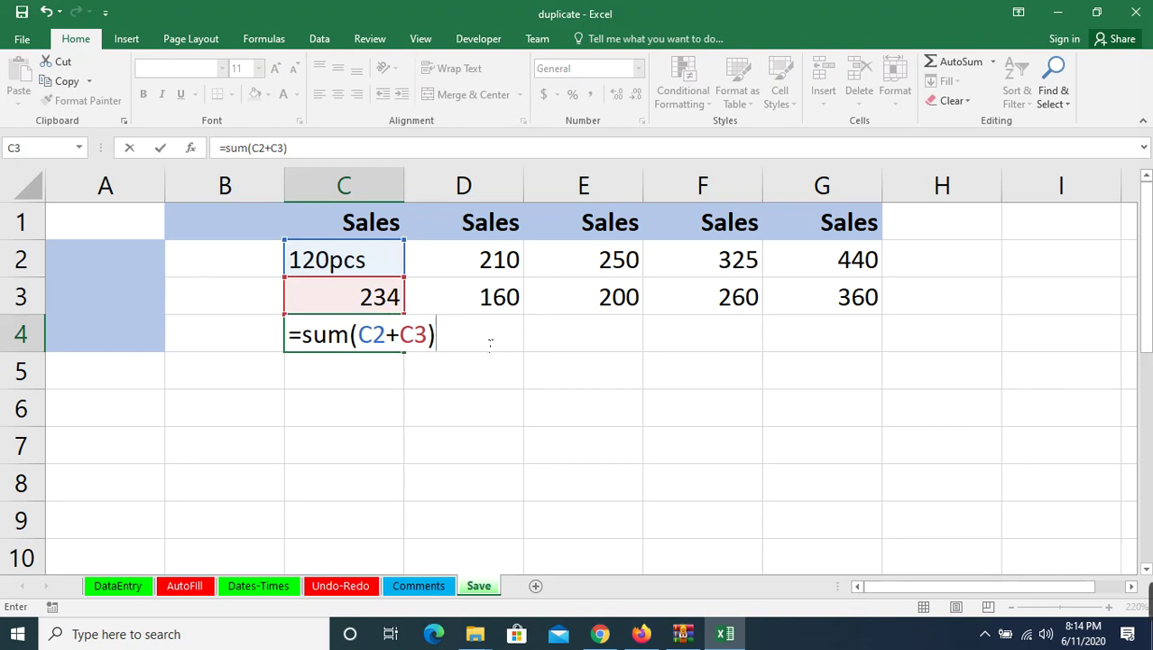
{"action": "key", "text": "Return"}
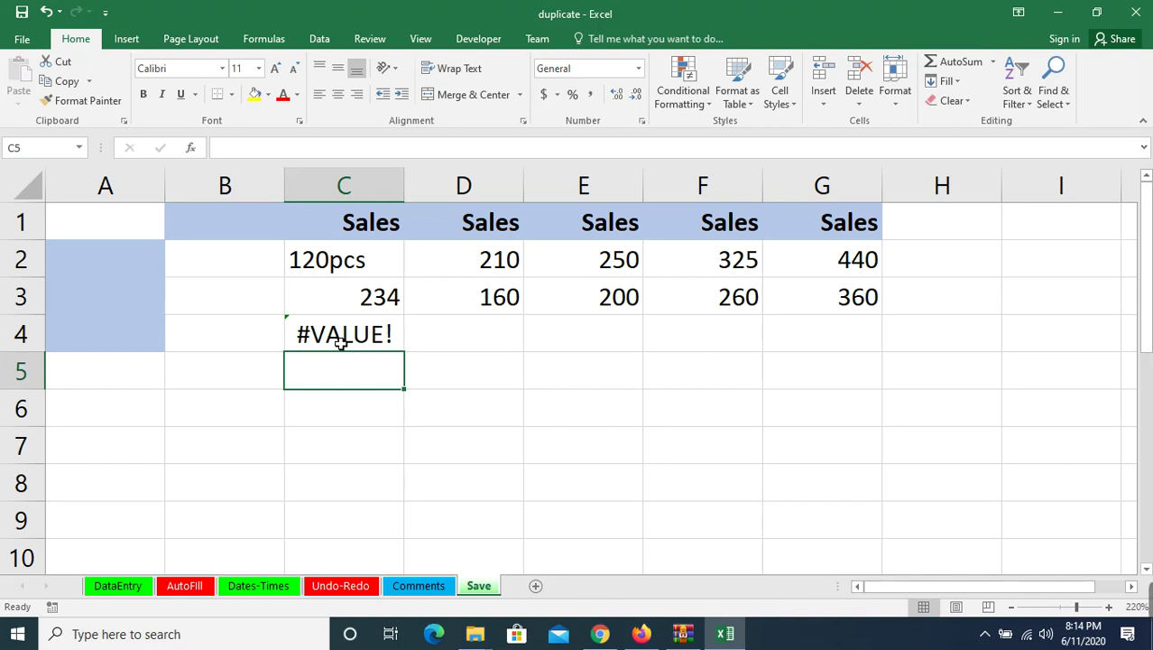
- Clear the sum formula from cell C4 and the 120pcs entry from cell C2
{"action": "left_click", "coordinate": [351, 270]}
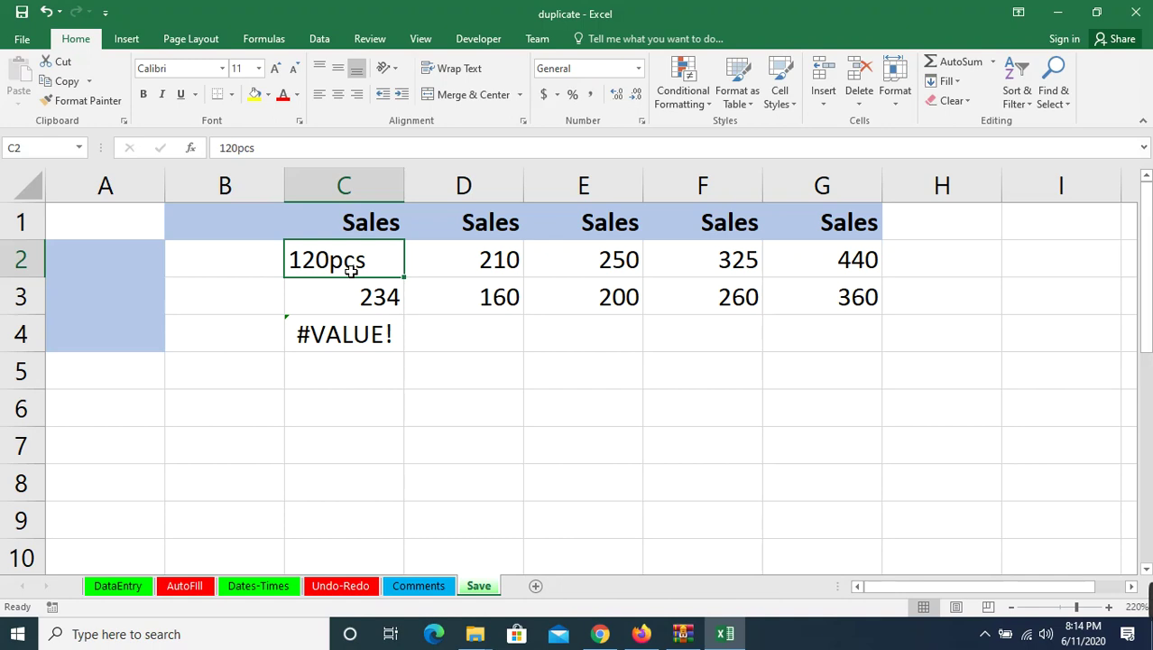
{"action": "left_click", "coordinate": [354, 338]}
{"action": "key", "text": "BackSpace"}
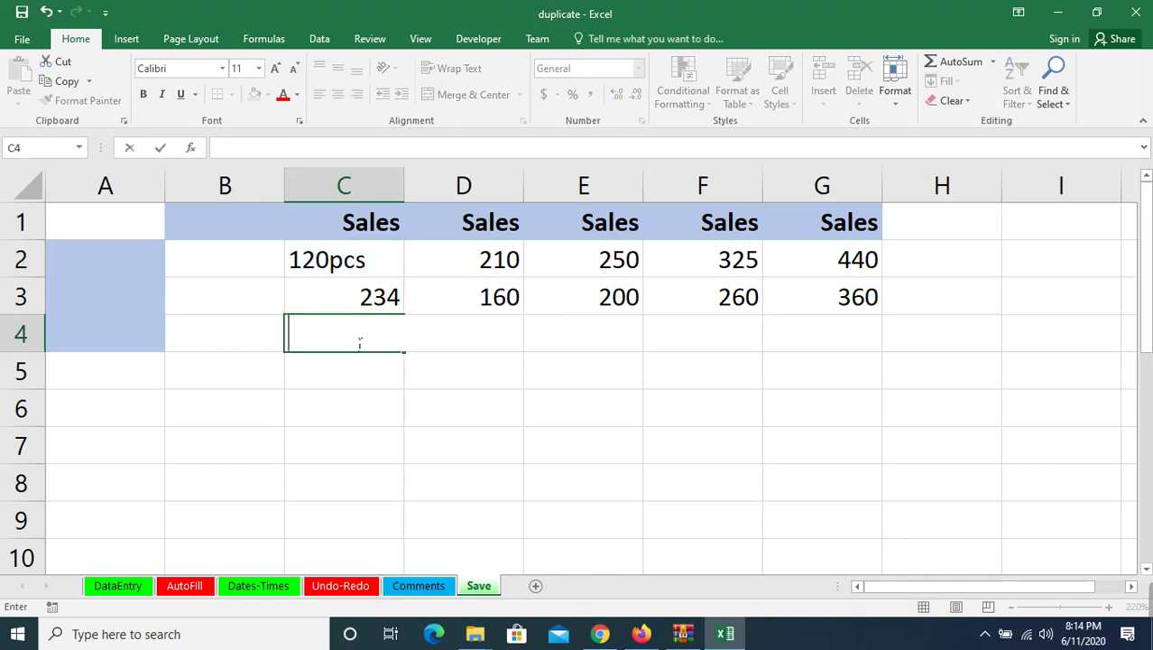
{"action": "left_click", "coordinate": [337, 270]}
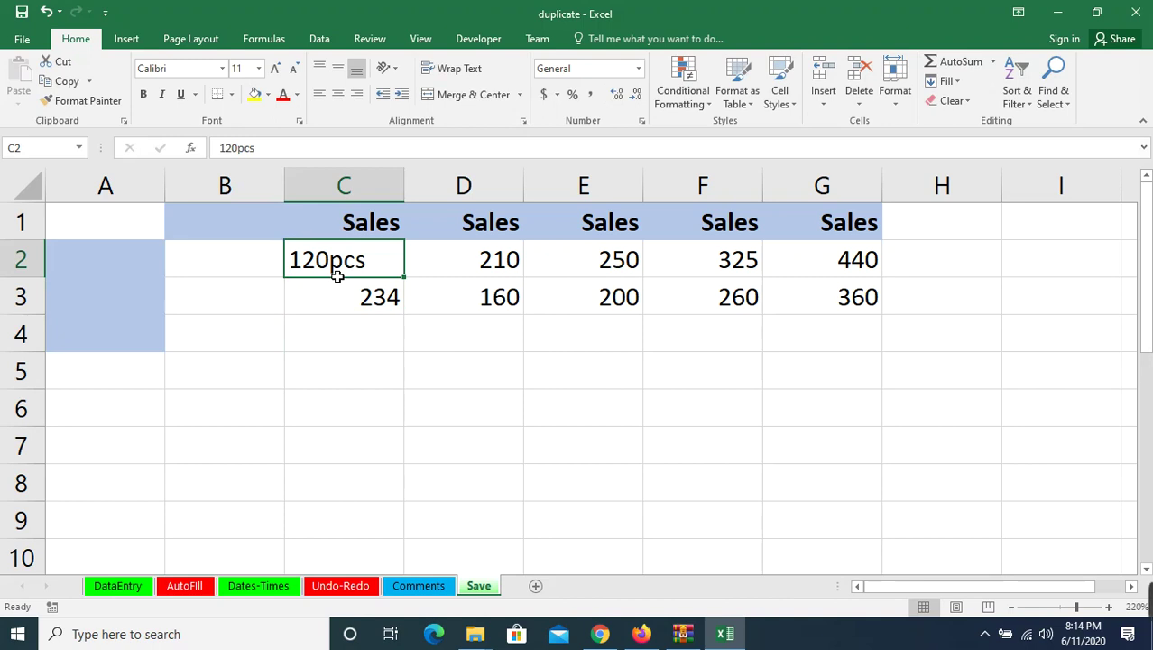
{"action": "key", "text": "BackSpace"}
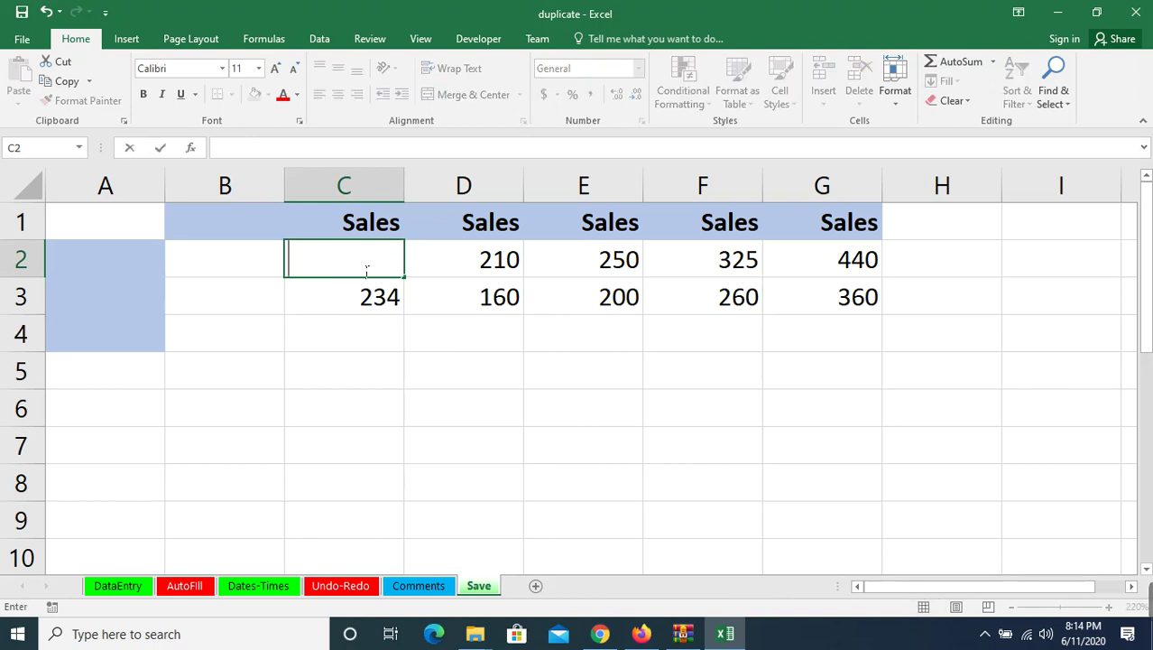
- Apply the custom number format 0"pcs" to the whole of column C
{"action": "left_click", "coordinate": [369, 203]}
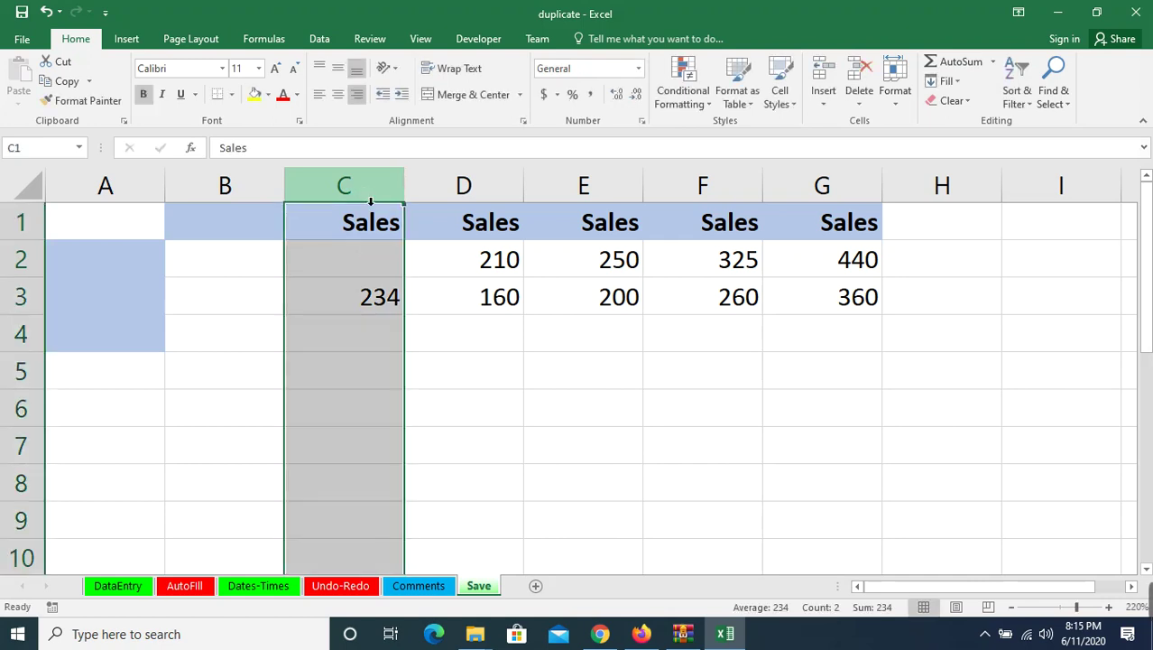
{"action": "right_click", "coordinate": [363, 196]}
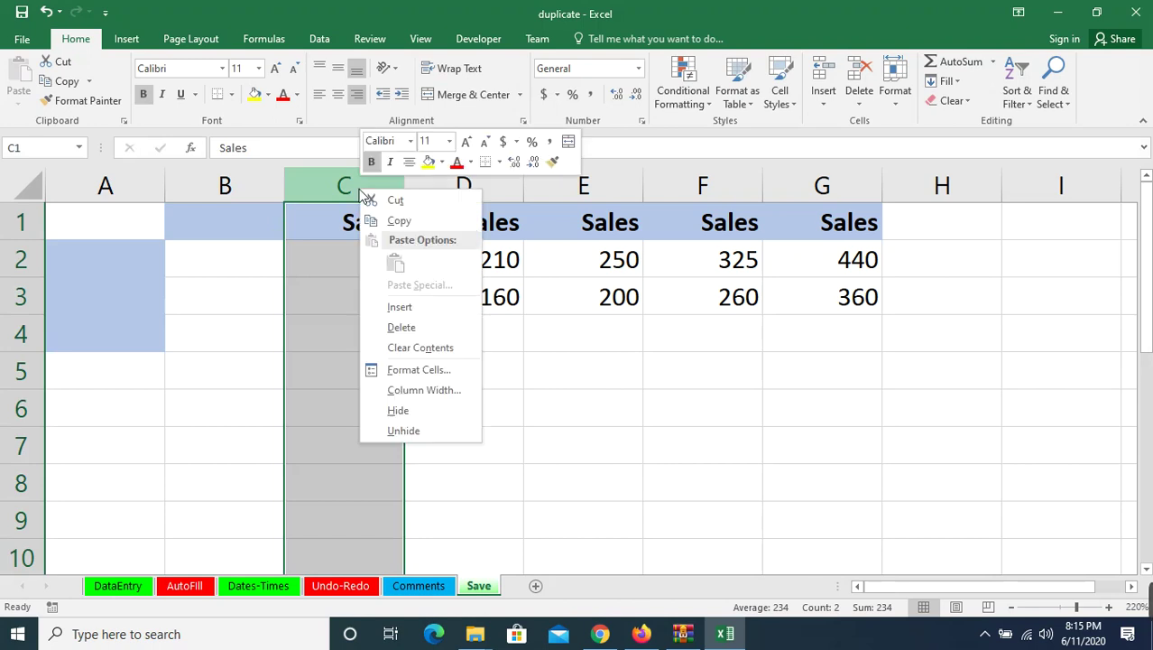
{"action": "left_click", "coordinate": [414, 371]}
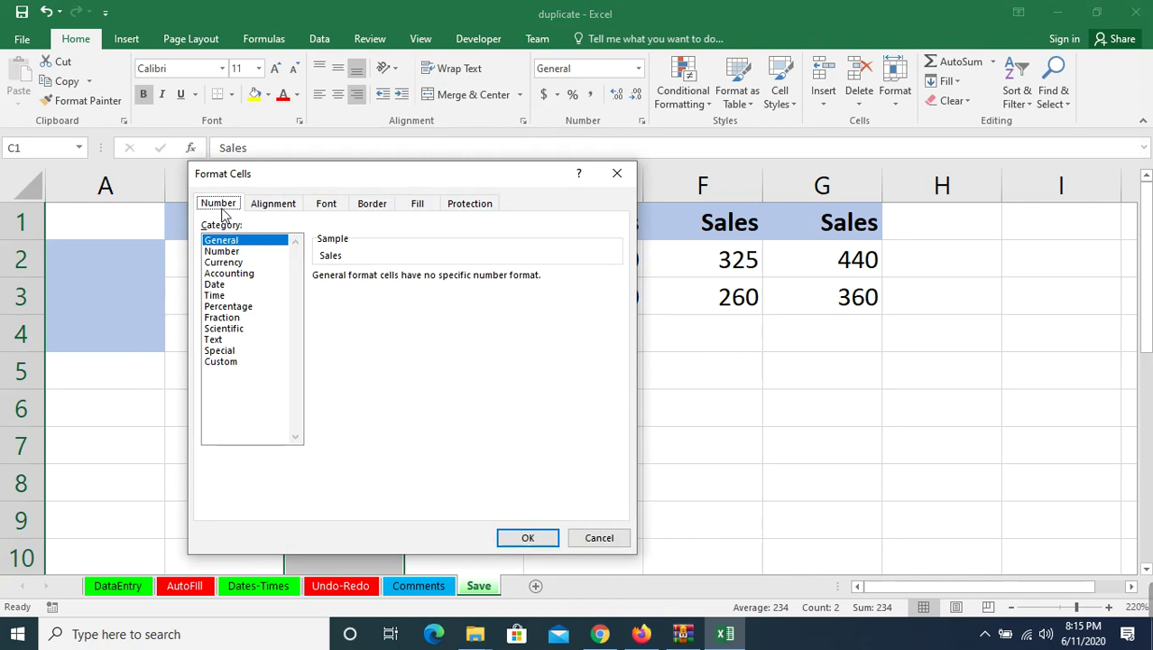
{"action": "left_click", "coordinate": [222, 362]}
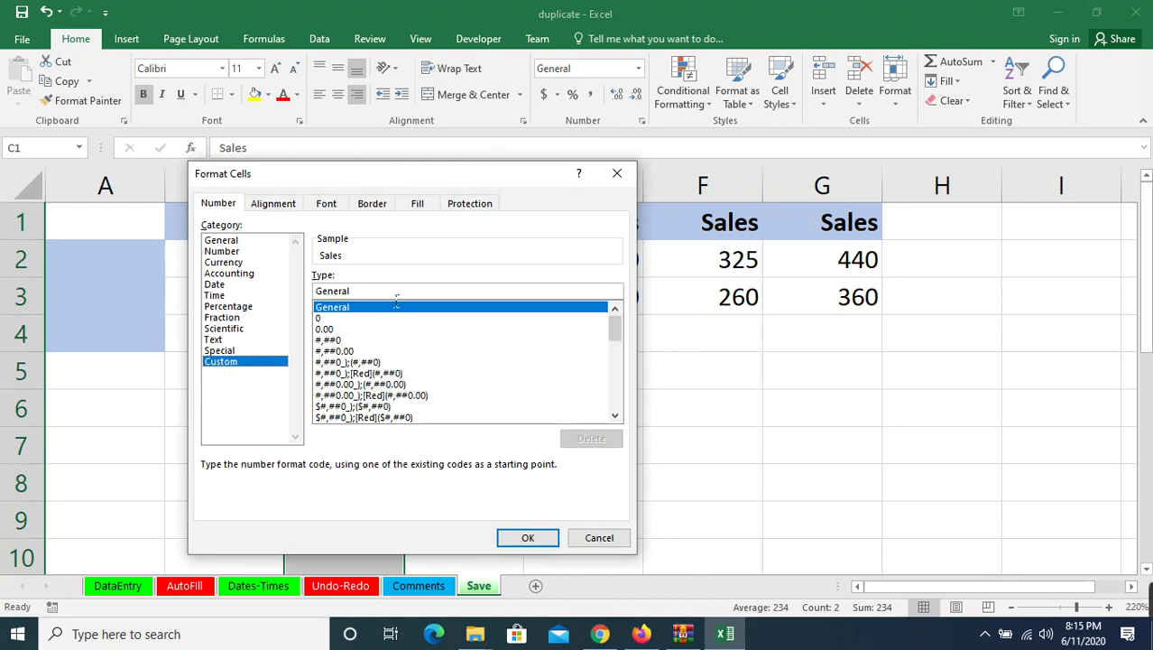
{"action": "left_click", "coordinate": [396, 296]}
{"action": "key", "text": "BackSpace"}
{"action": "key", "text": "BackSpace"}
{"action": "key", "text": "BackSpace"}
{"action": "key", "text": "BackSpace"}
{"action": "key", "text": "BackSpace"}
{"action": "key", "text": "BackSpace"}
{"action": "key", "text": "BackSpace"}
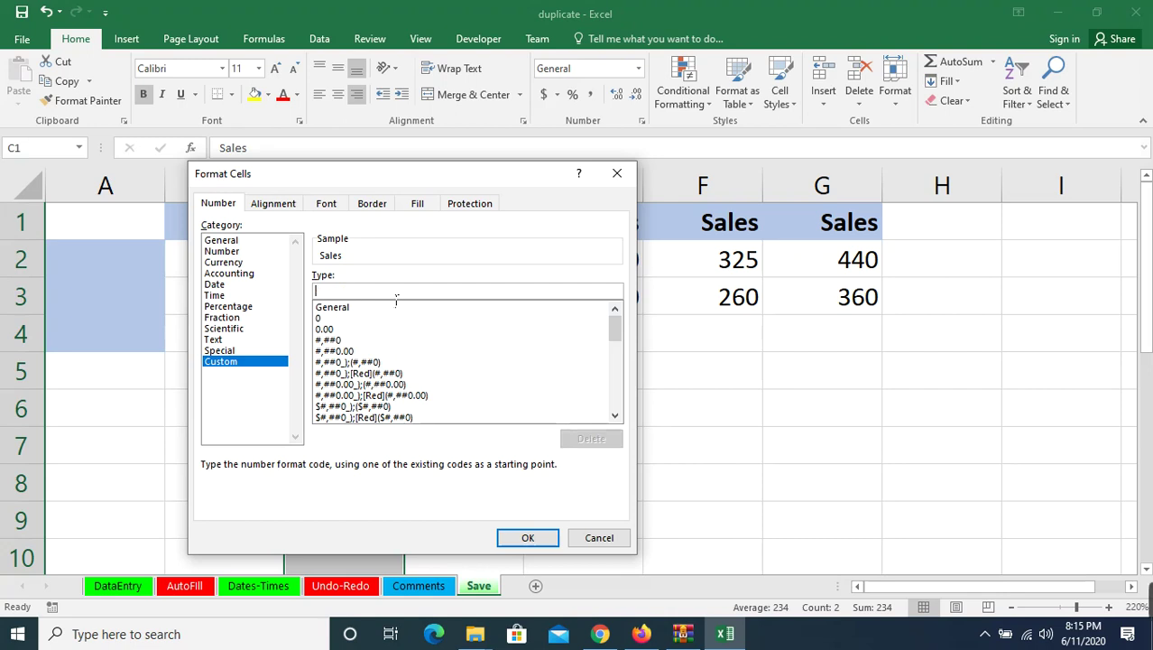
{"action": "type", "text": "0\""}
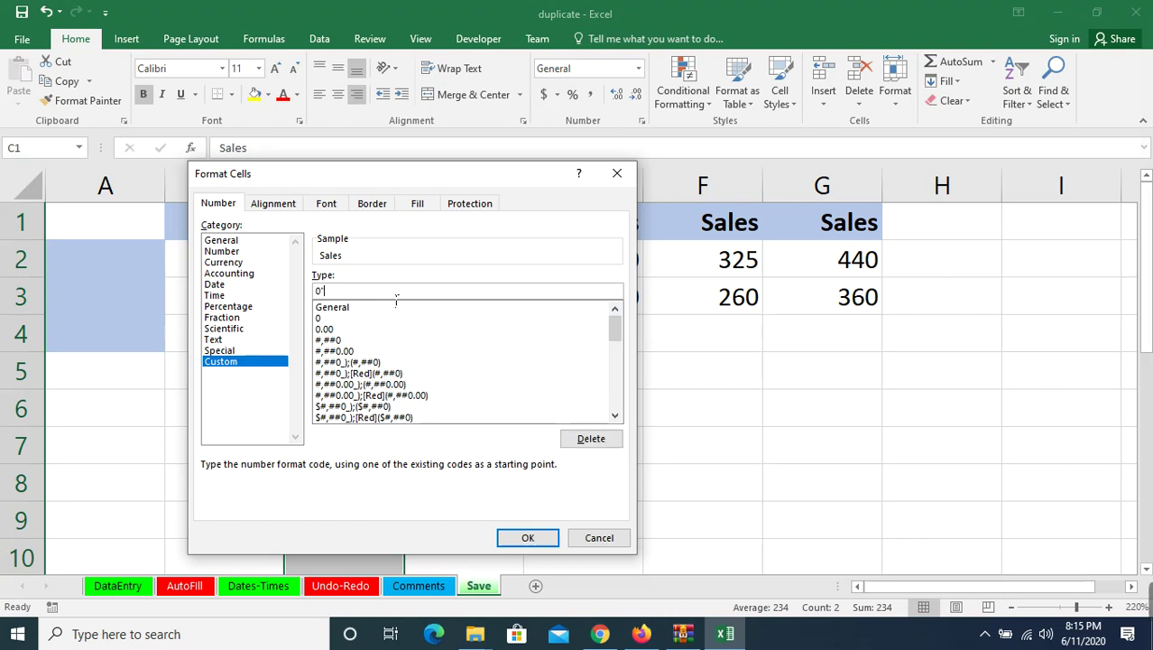
{"action": "type", "text": "pcs\""}
{"action": "left_click", "coordinate": [528, 538]}
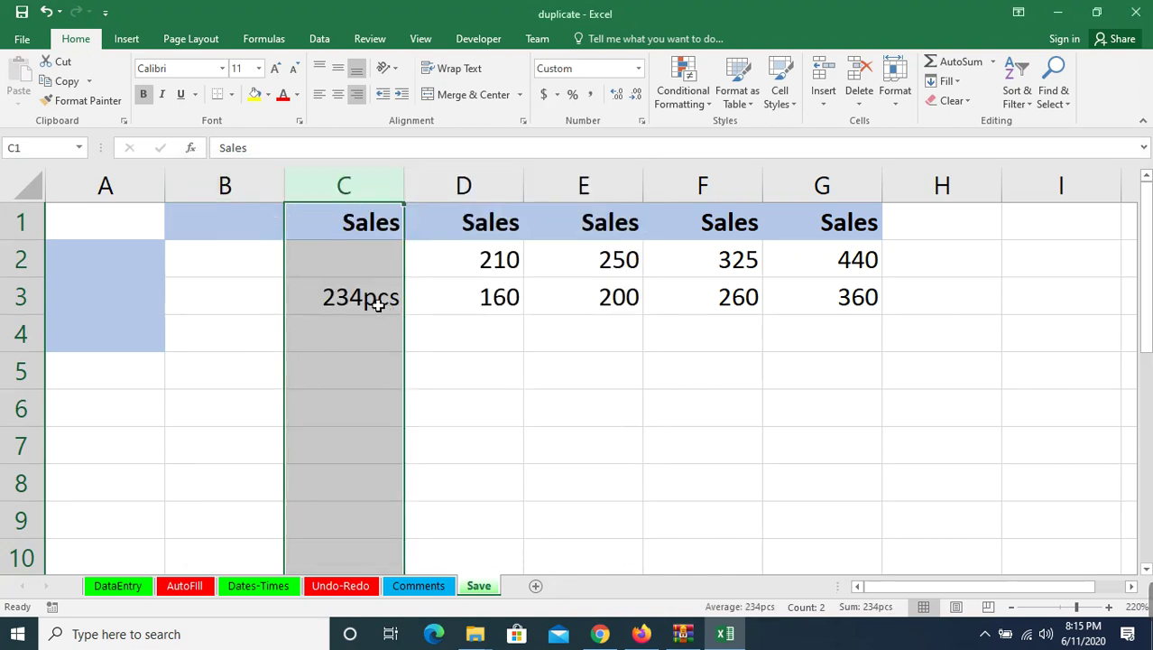
- Enter the sales values 120 in cell C2, 234 in C4 and 345 in C5
{"action": "left_click", "coordinate": [338, 263]}
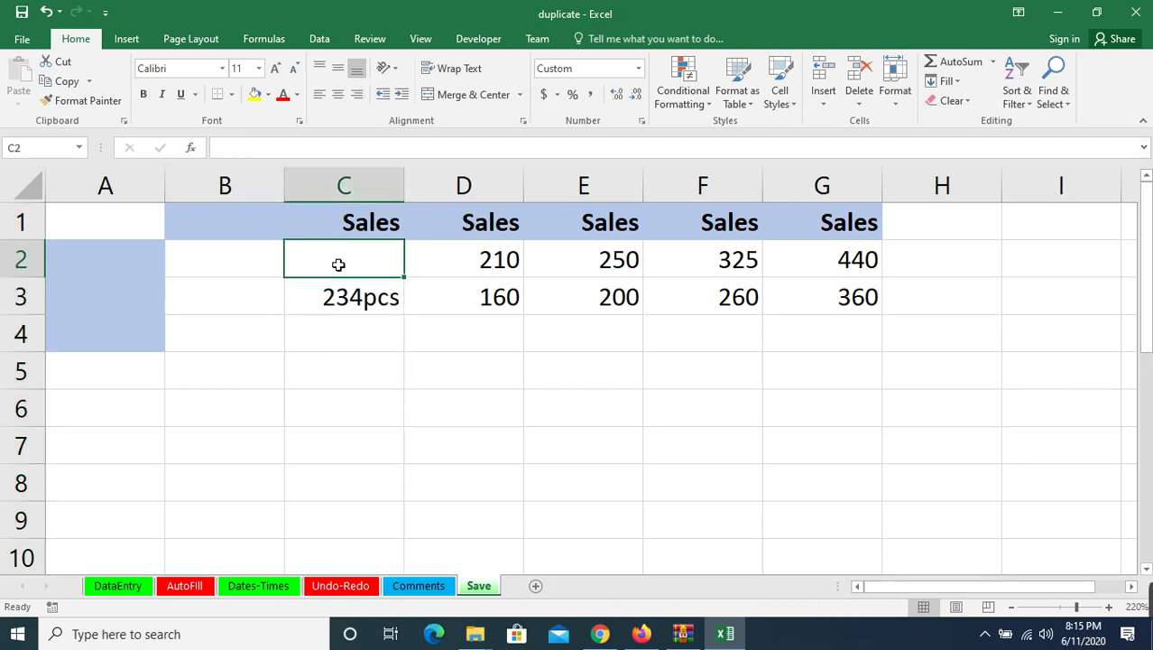
{"action": "type", "text": "120"}
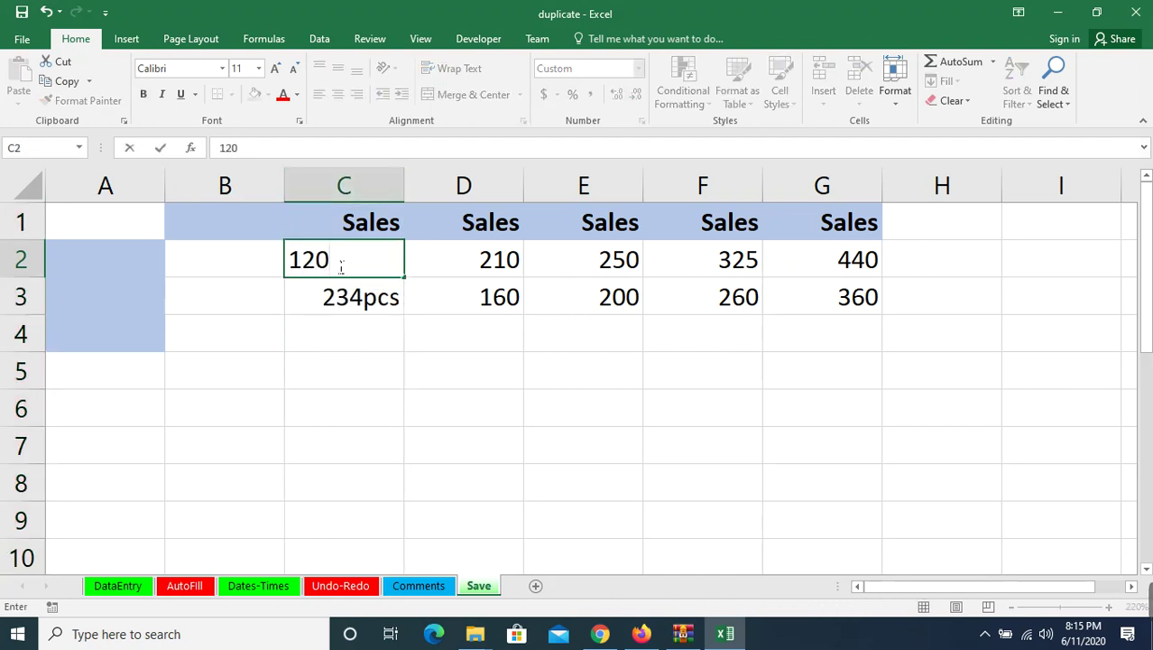
{"action": "key", "text": "Return"}
{"action": "key", "text": "Return"}
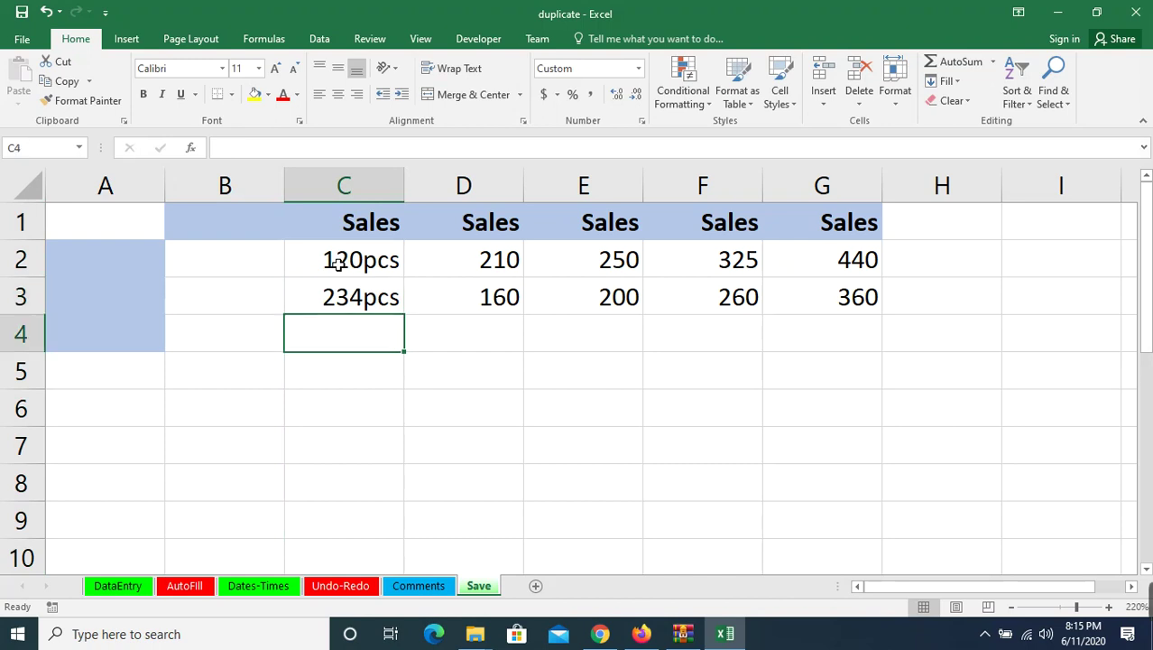
{"action": "type", "text": "234"}
{"action": "key", "text": "Return"}
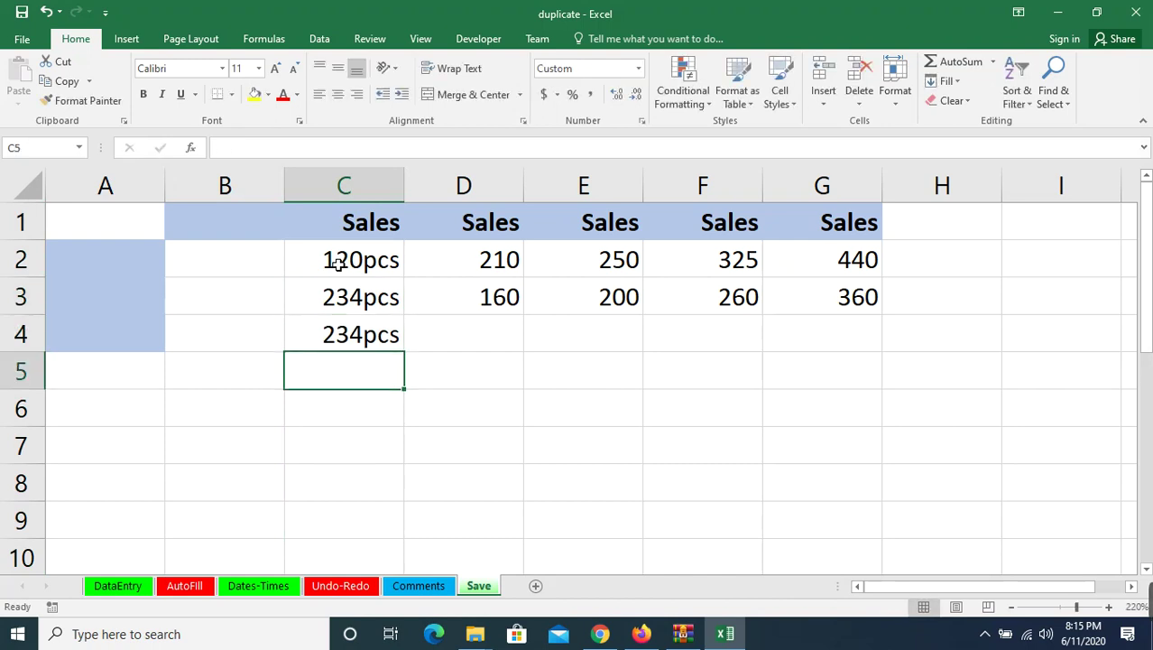
{"action": "type", "text": "345"}
{"action": "key", "text": "Return"}
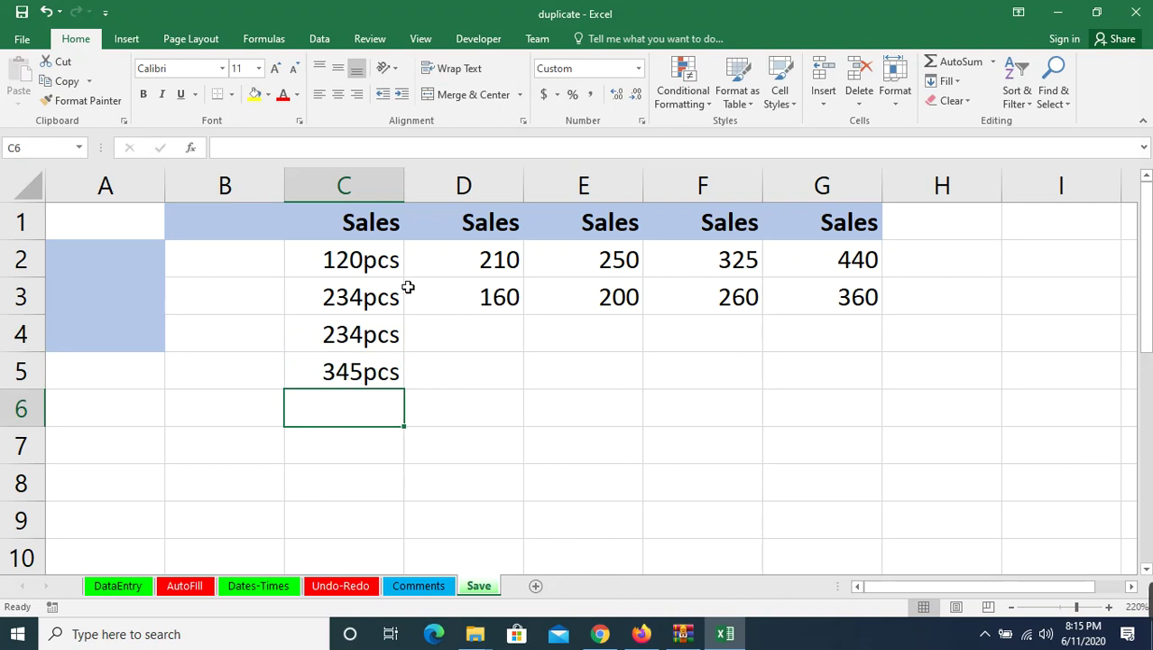
- Apply the custom number format 0"kg" to the whole of column D
{"action": "left_click", "coordinate": [472, 184]}
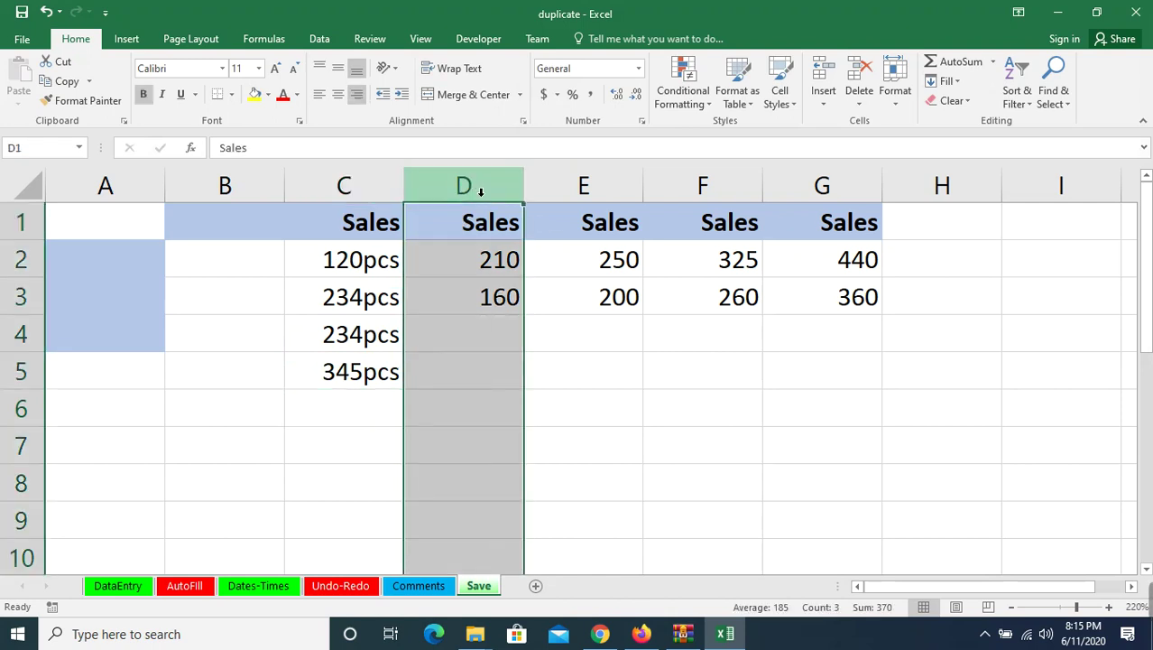
{"action": "right_click", "coordinate": [481, 192]}
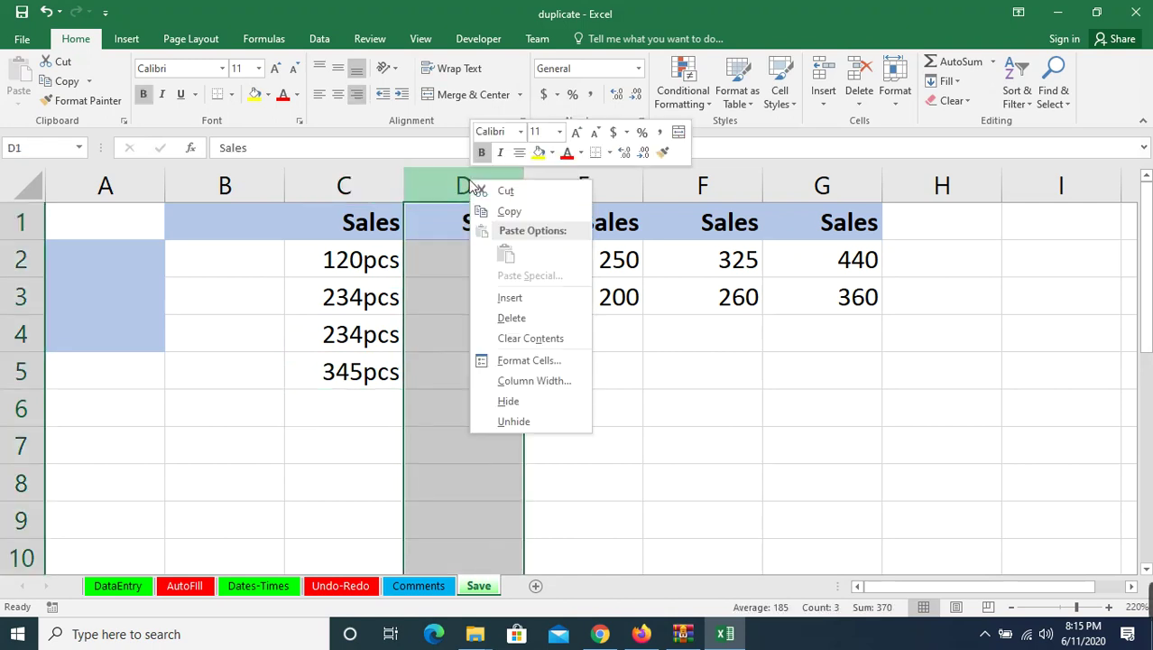
{"action": "left_click", "coordinate": [530, 361]}
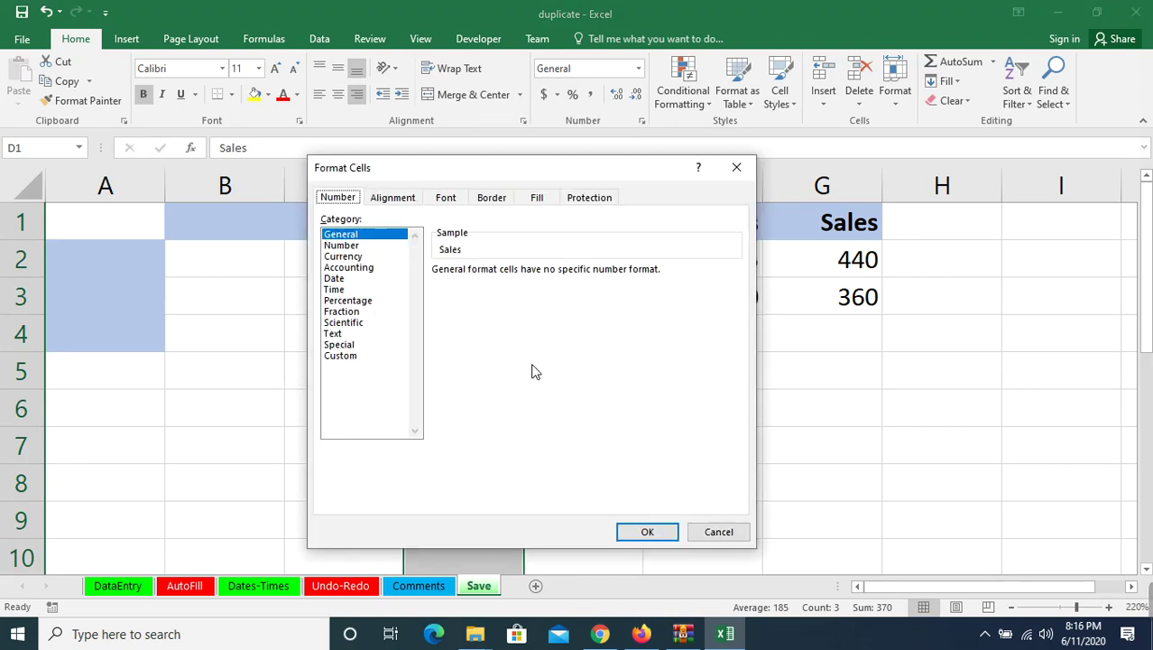
{"action": "left_click", "coordinate": [343, 356]}
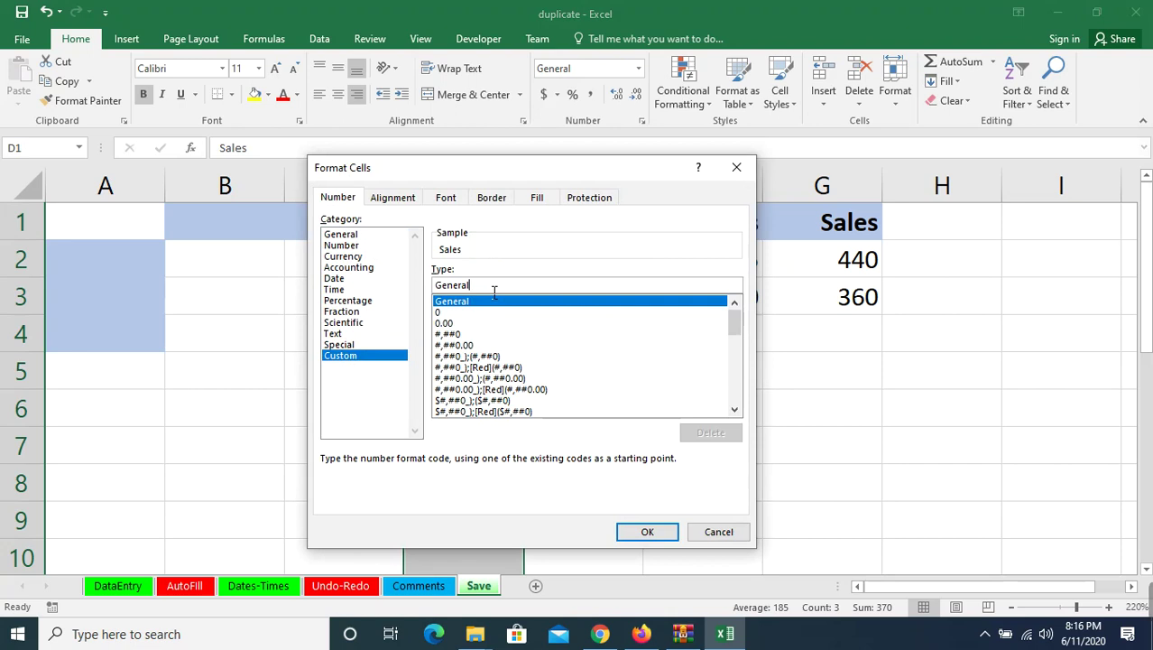
{"action": "key", "text": "BackSpace"}
{"action": "key", "text": "BackSpace"}
{"action": "key", "text": "BackSpace"}
{"action": "key", "text": "BackSpace"}
{"action": "key", "text": "BackSpace"}
{"action": "key", "text": "BackSpace"}
{"action": "key", "text": "BackSpace"}
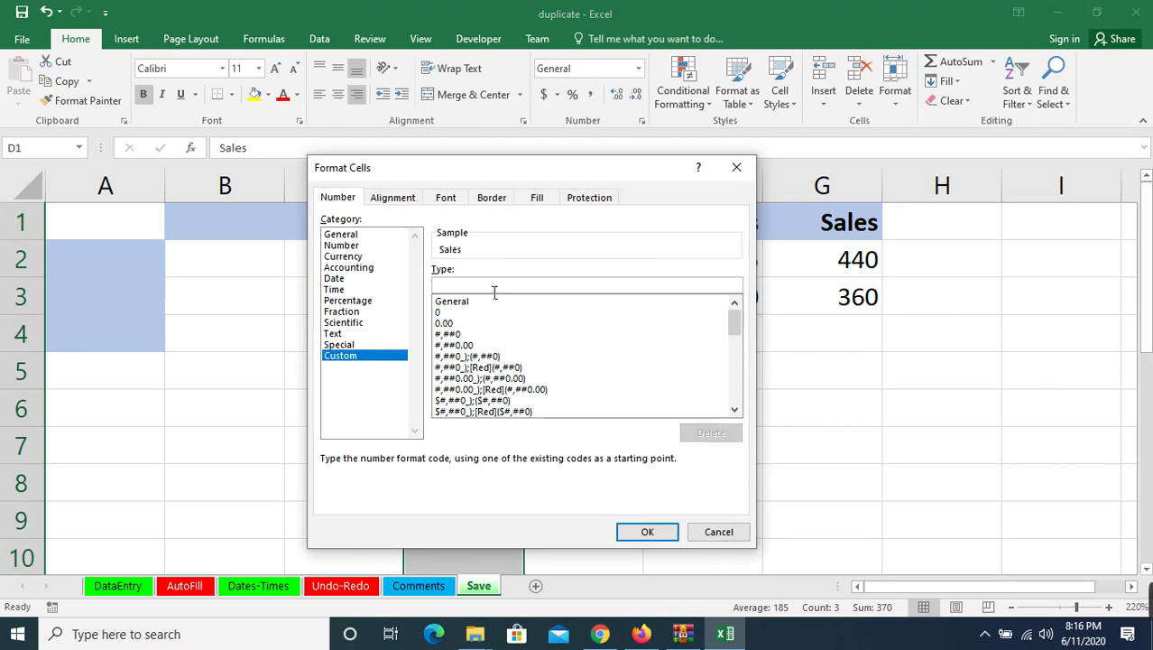
{"action": "type", "text": "0\"k"}
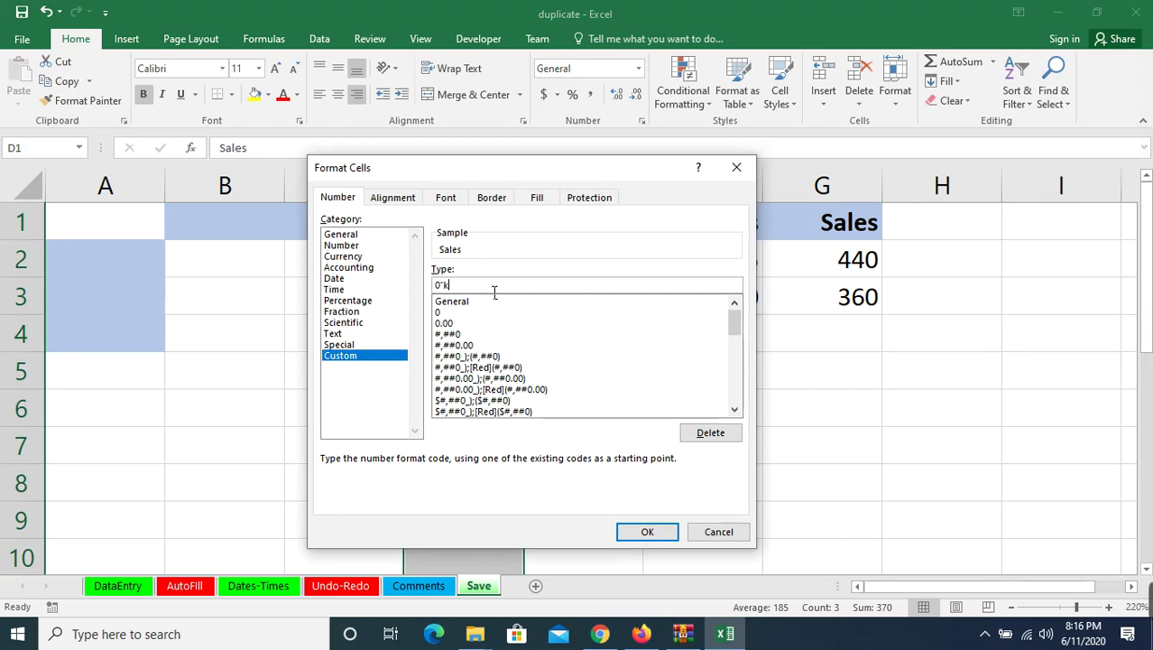
{"action": "type", "text": "g"}
{"action": "type", "text": "\""}
{"action": "left_click", "coordinate": [649, 533]}
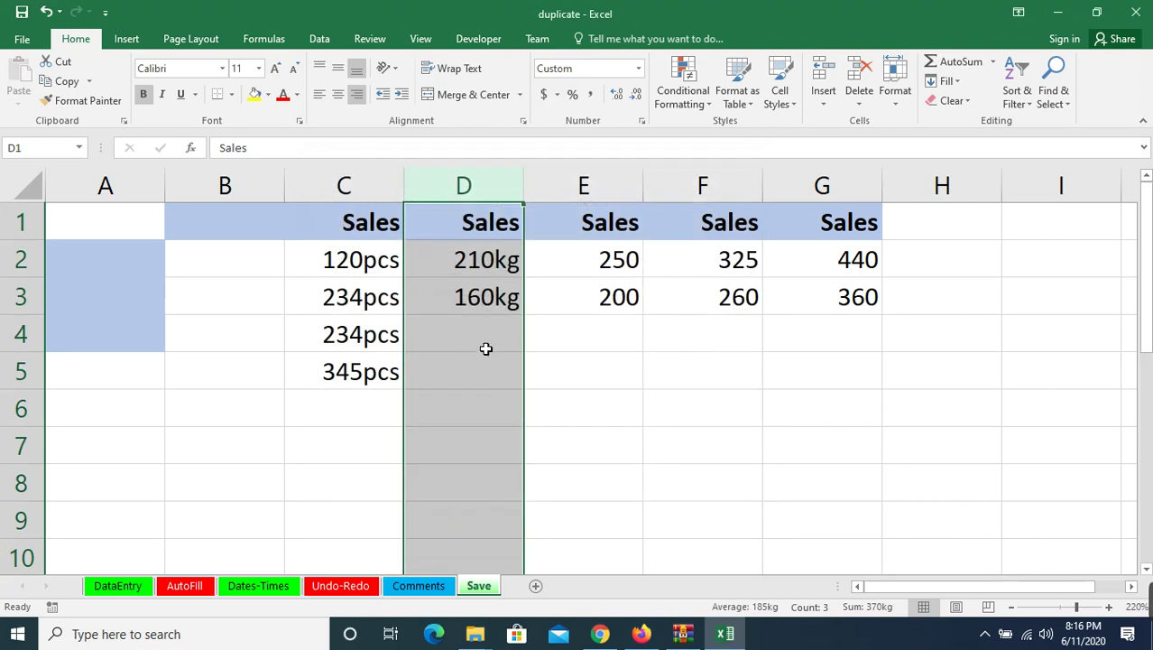
- Enter the sales values 24 in cell D4, 45 in D5 and 23 in D6
{"action": "left_click", "coordinate": [486, 348]}
{"action": "type", "text": "24"}
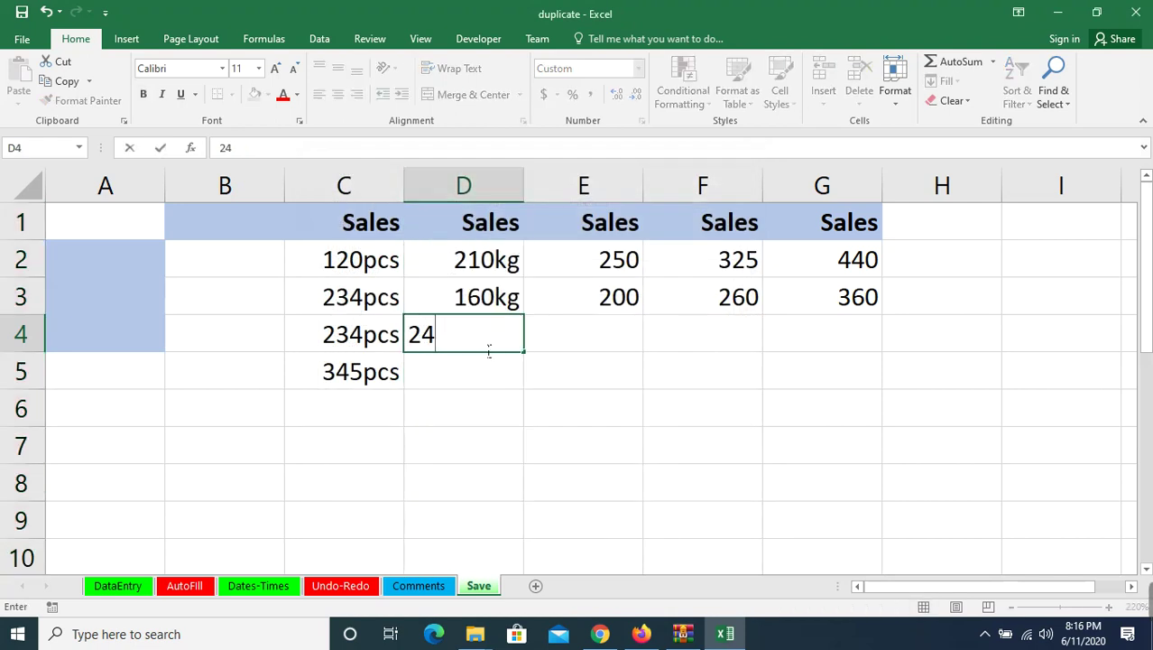
{"action": "key", "text": "Return"}
{"action": "type", "text": "45"}
{"action": "key", "text": "Return"}
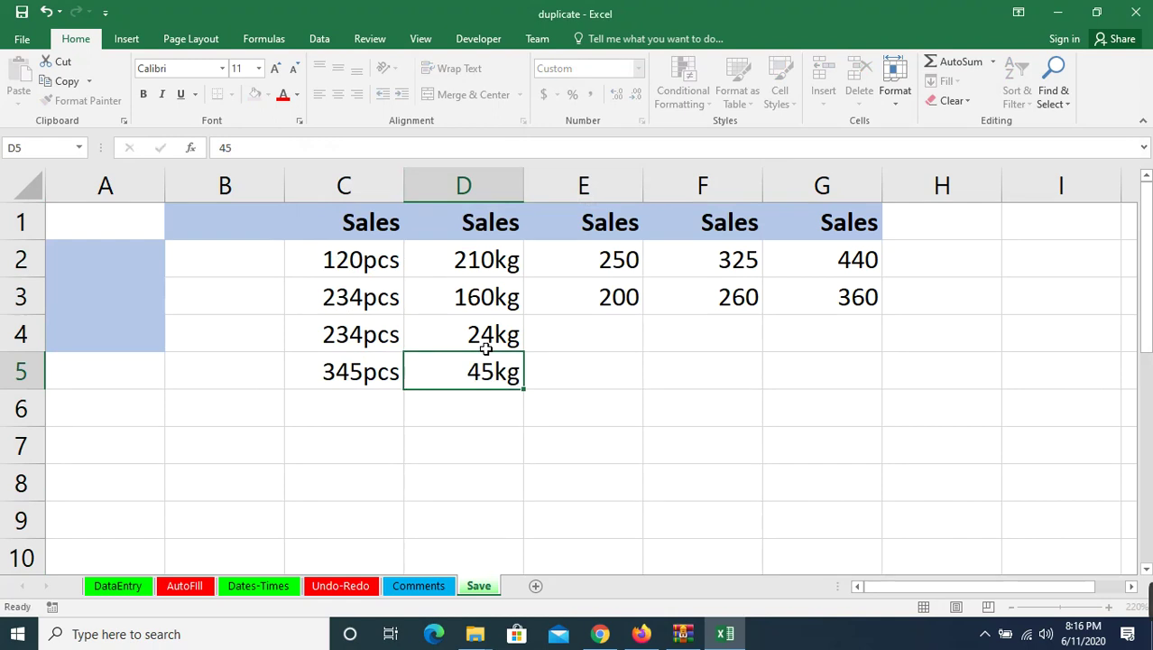
{"action": "type", "text": "23"}
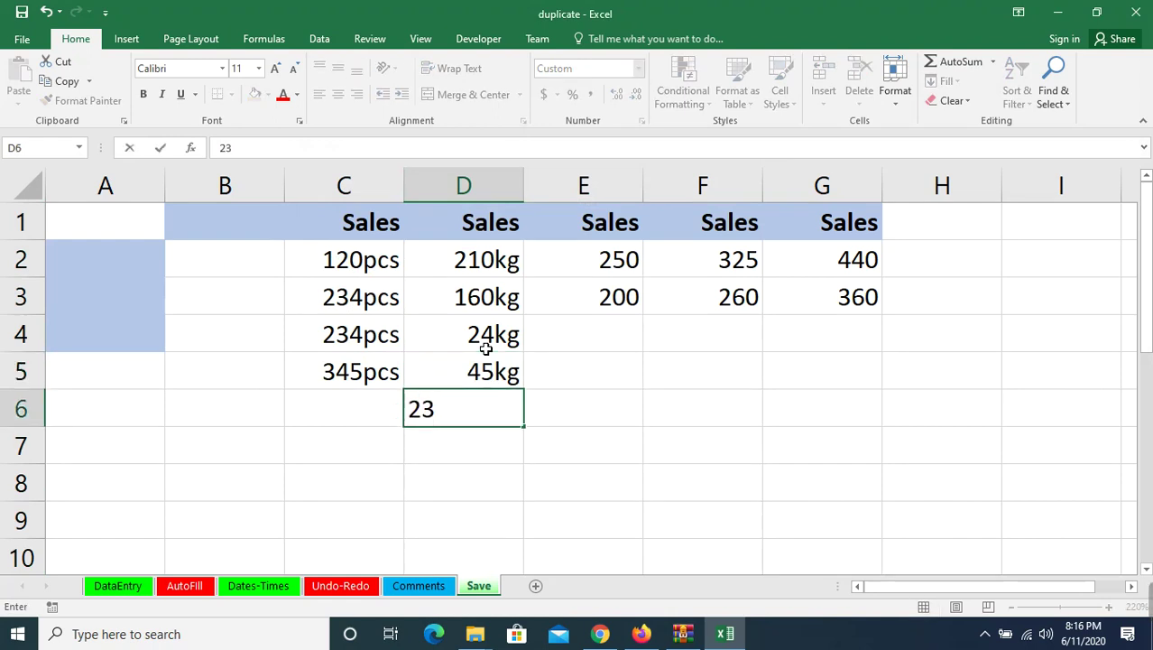
{"action": "key", "text": "Return"}
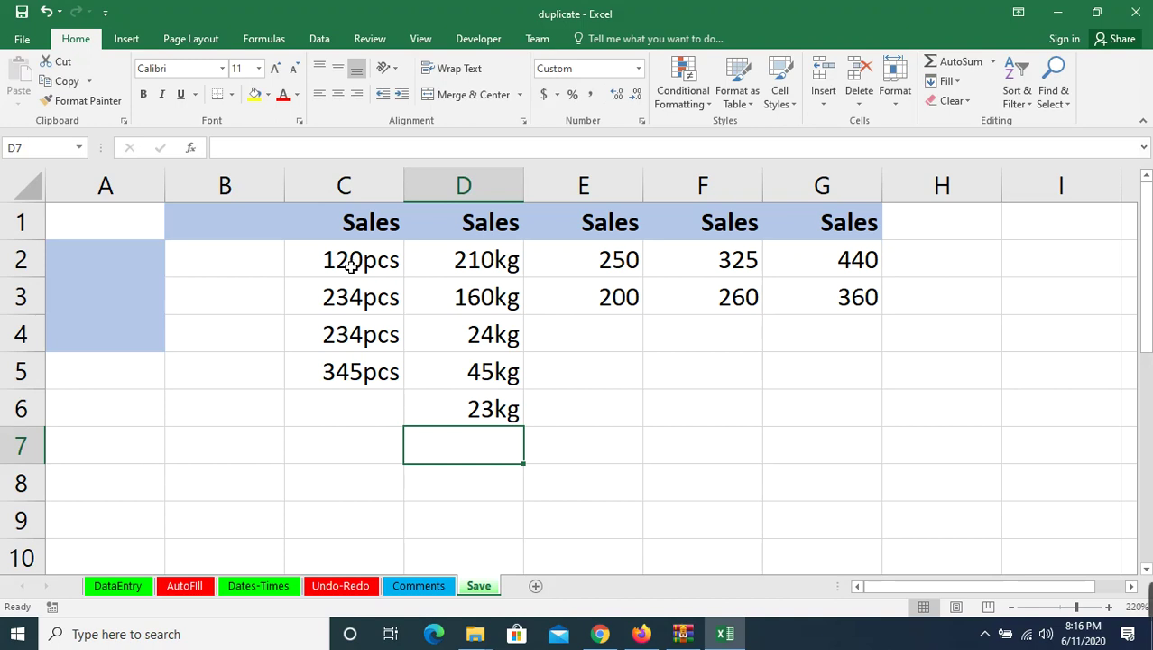
- Total the pcs sales in cell C6 with the formula =sum(C2+C3+C4+C5) and check the stored formula
{"action": "left_click", "coordinate": [333, 424]}
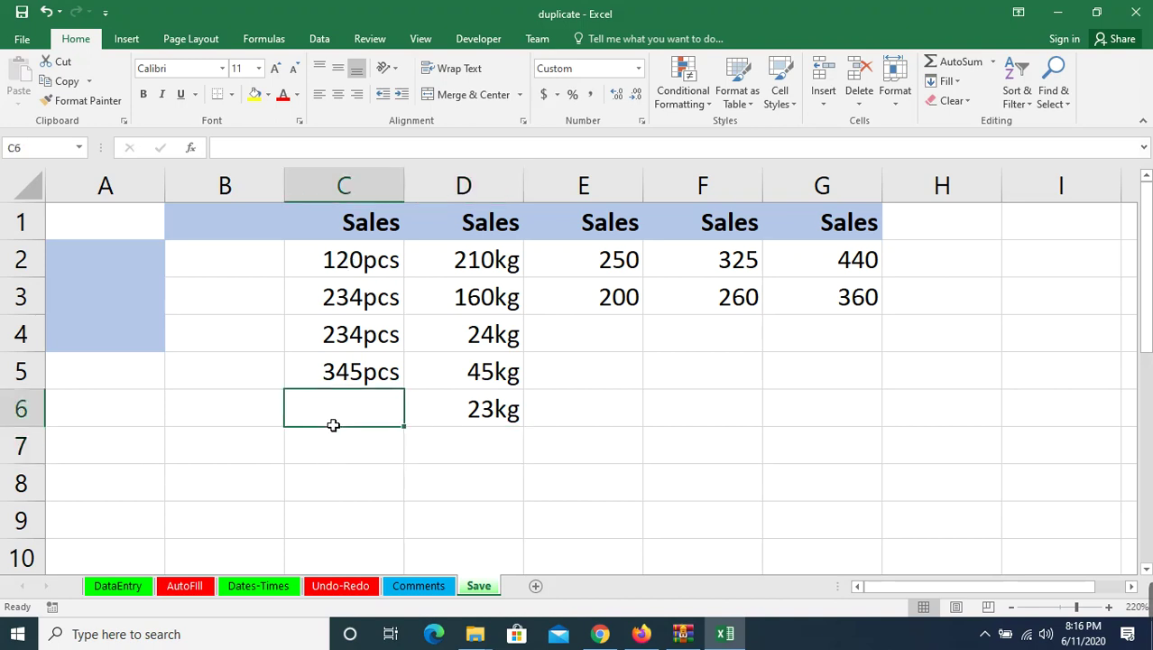
{"action": "type", "text": "=s"}
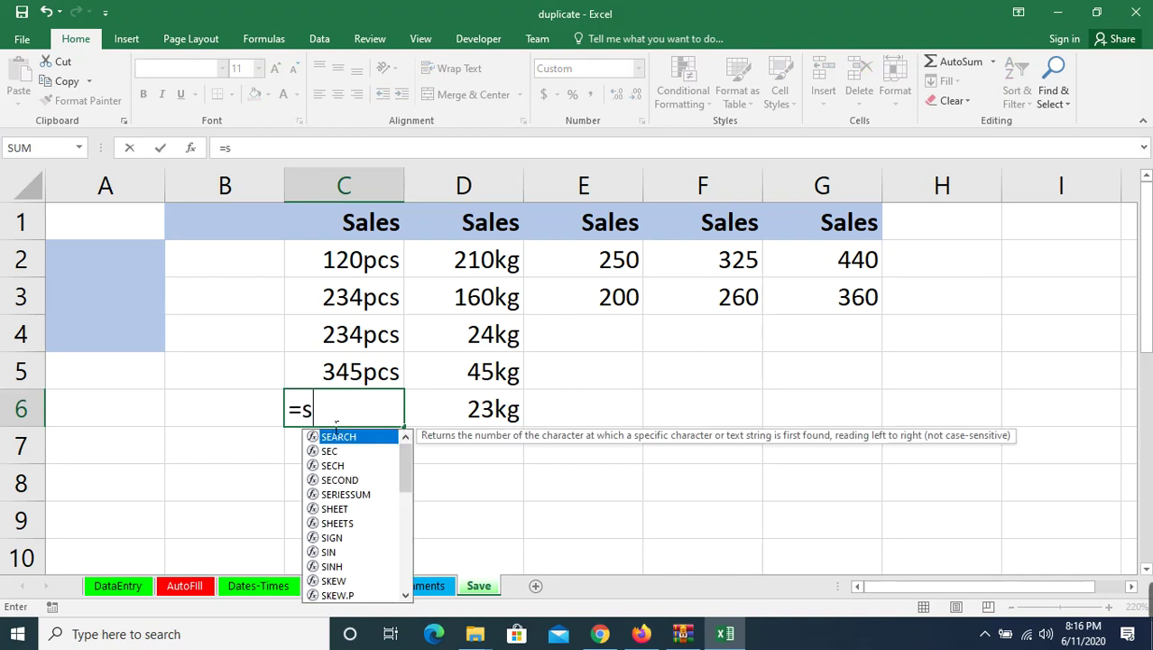
{"action": "type", "text": "um("}
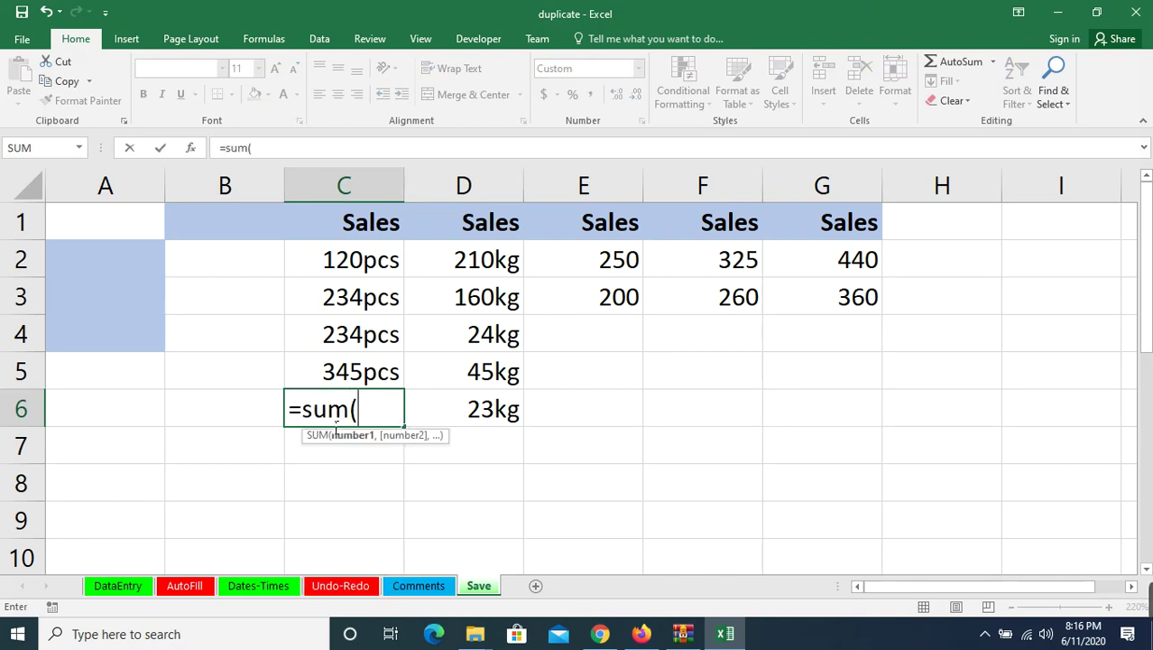
{"action": "left_click", "coordinate": [374, 279]}
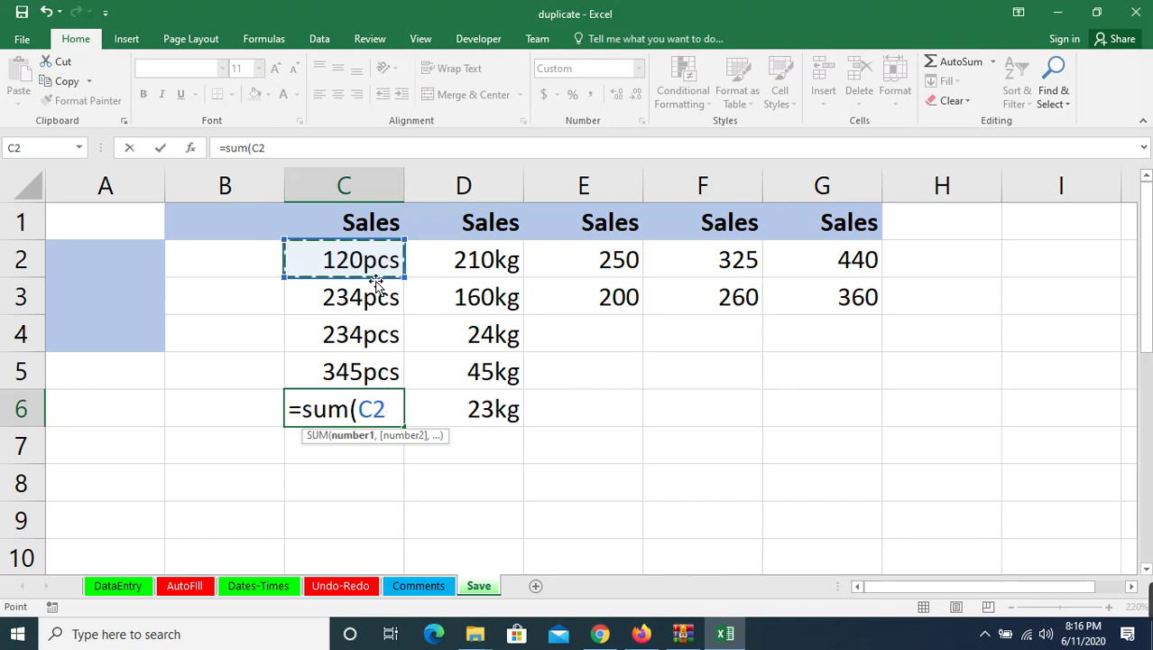
{"action": "type", "text": "+"}
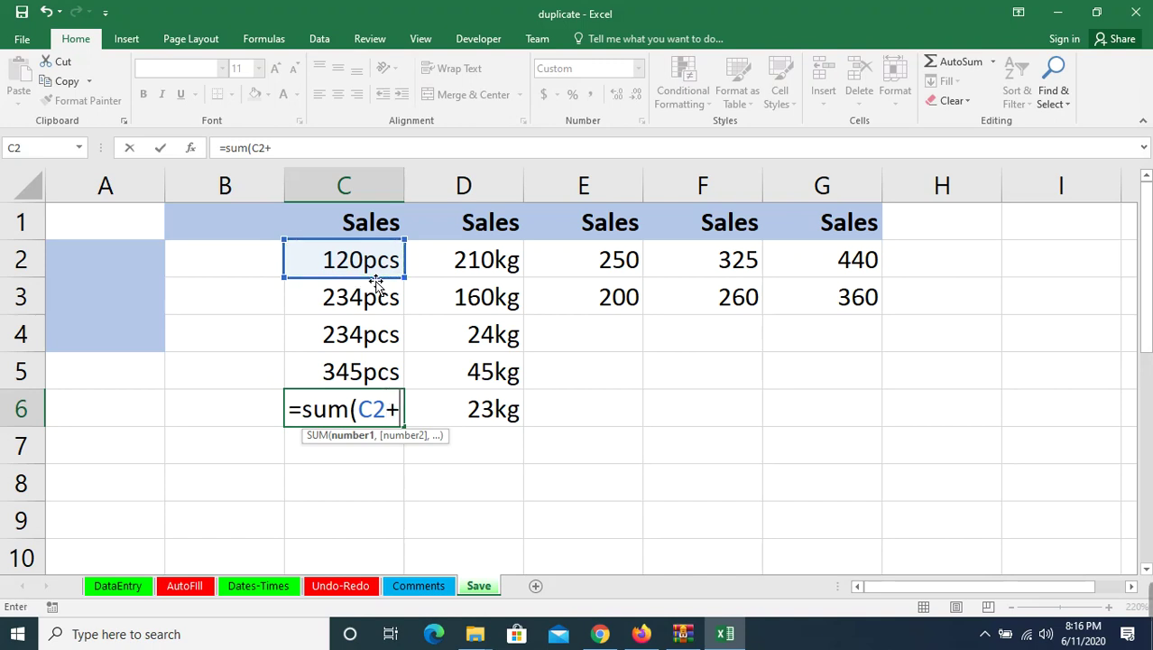
{"action": "left_click", "coordinate": [373, 303]}
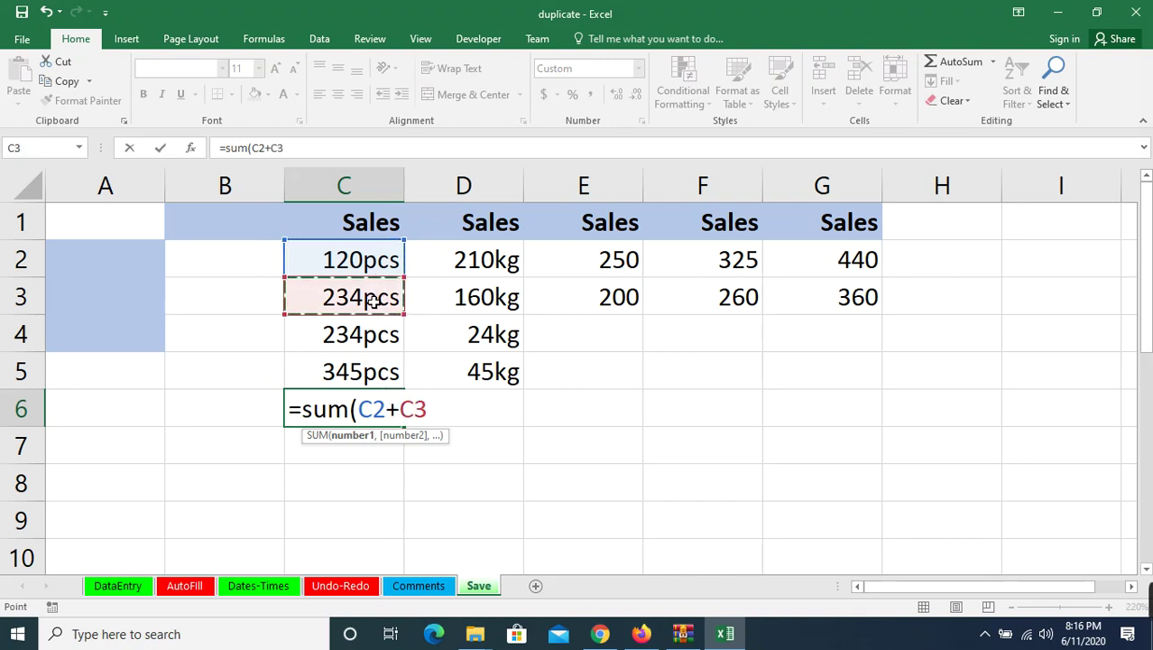
{"action": "type", "text": "+"}
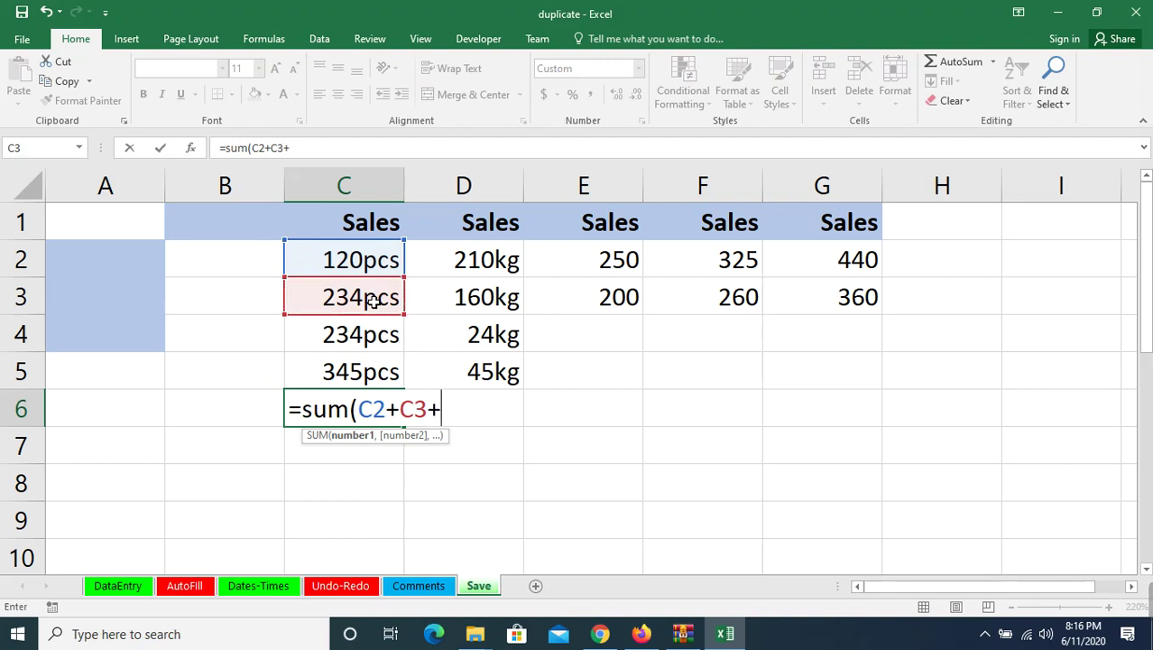
{"action": "left_click", "coordinate": [370, 343]}
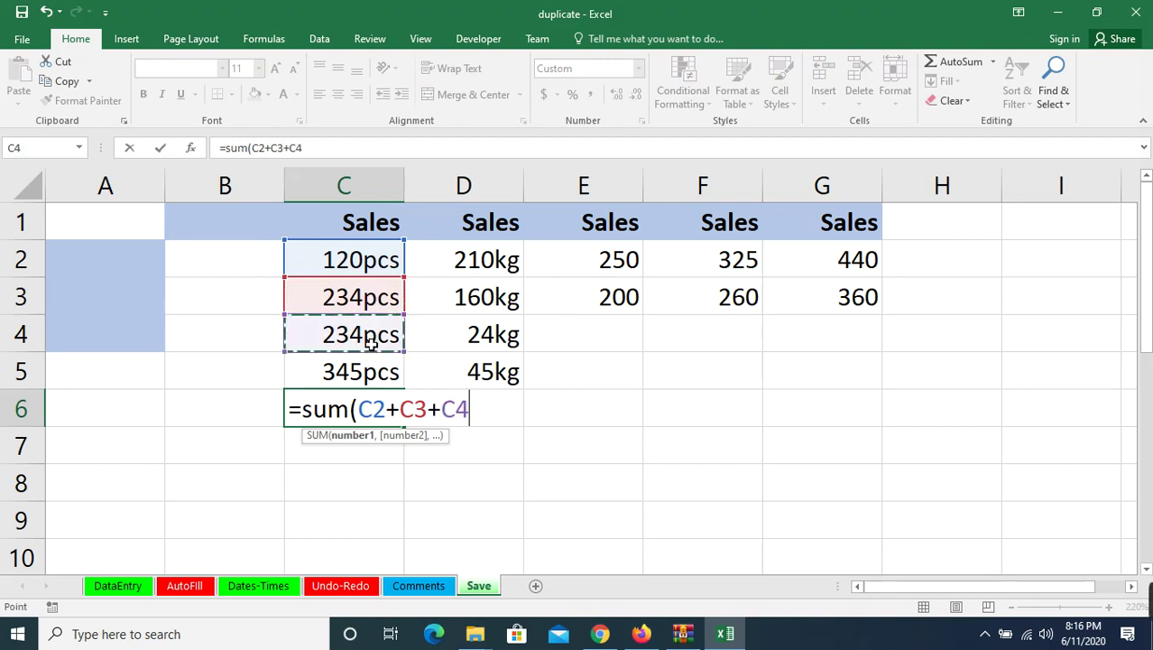
{"action": "type", "text": "+"}
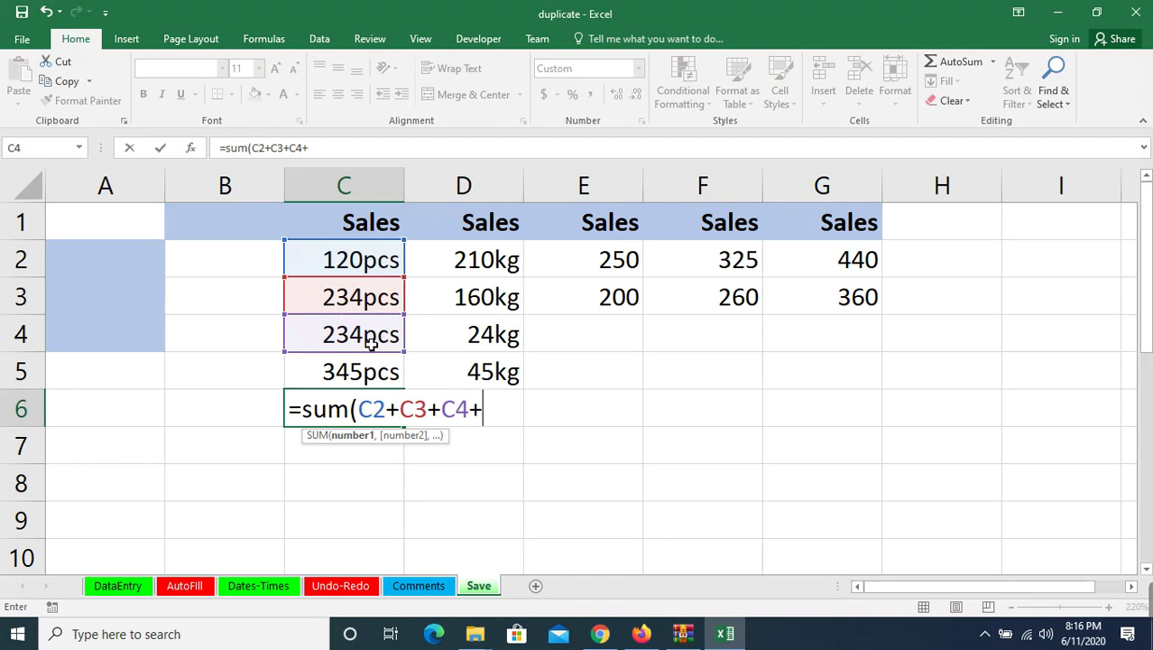
{"action": "left_click", "coordinate": [365, 377]}
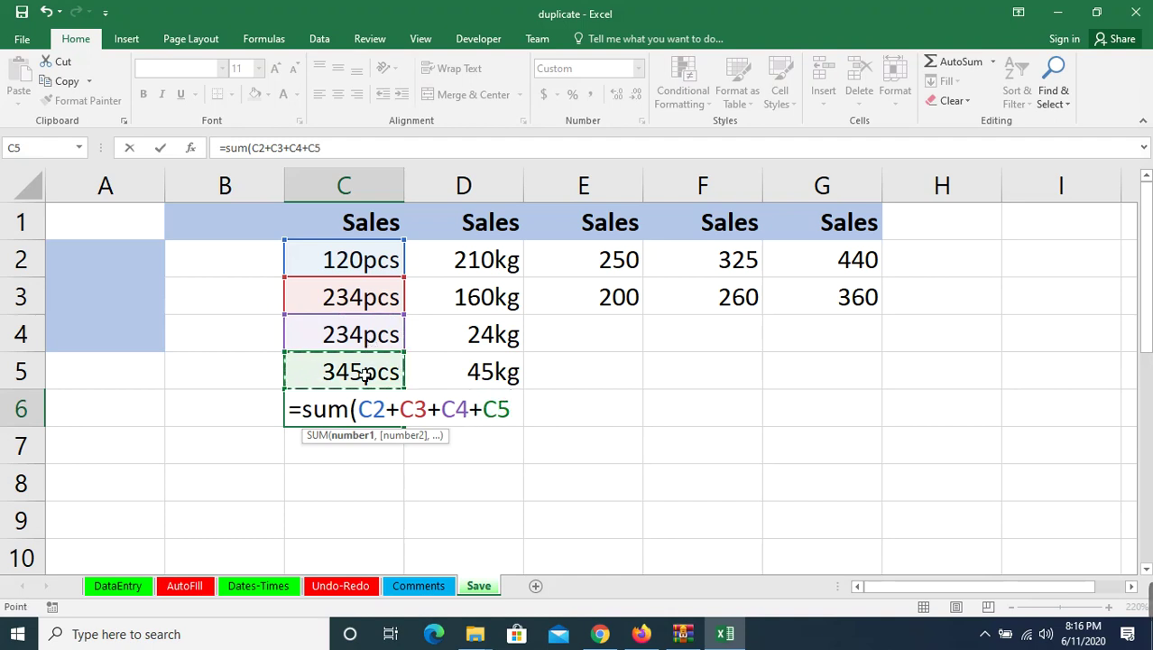
{"action": "type", "text": ")"}
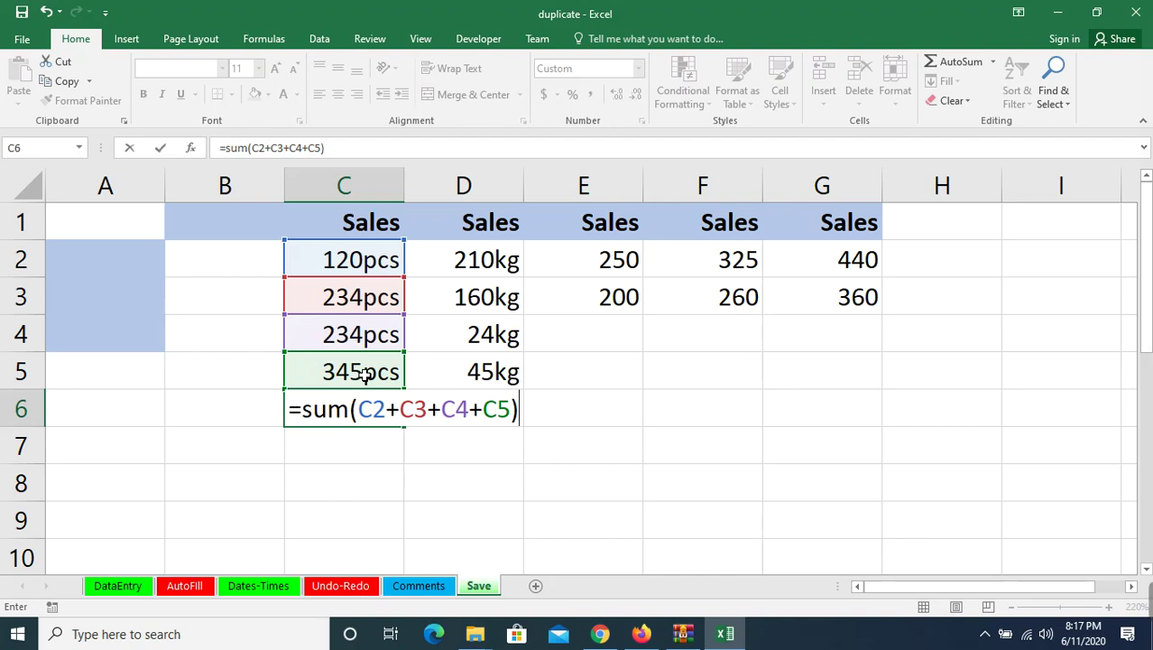
{"action": "key", "text": "Return"}
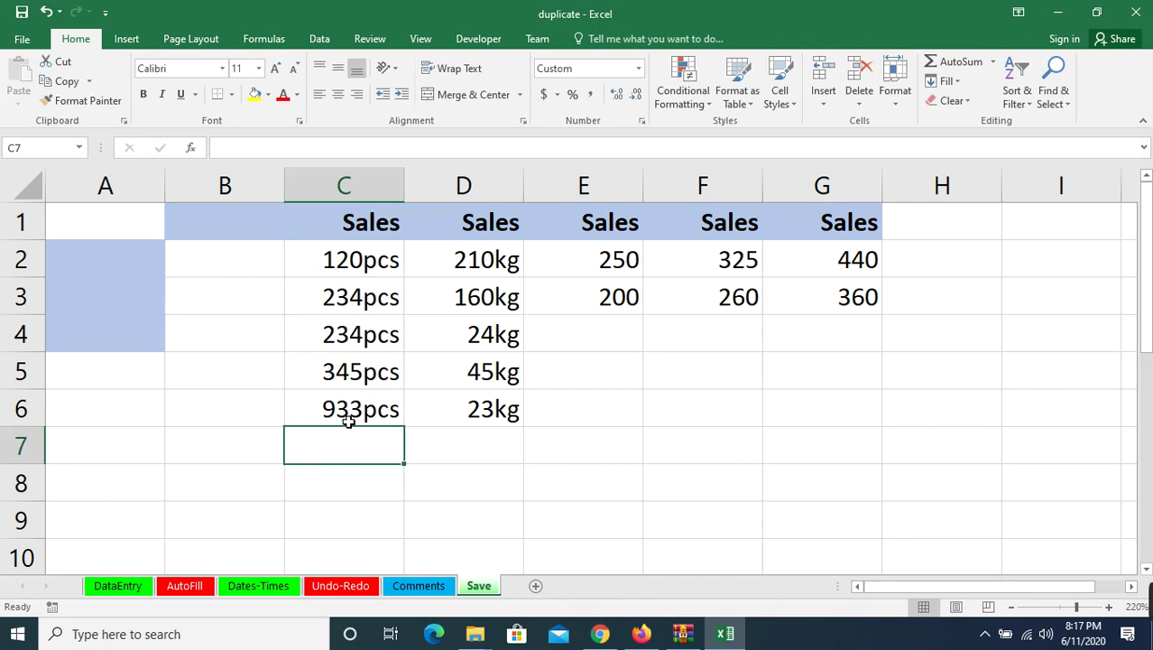
{"action": "left_click", "coordinate": [348, 417]}
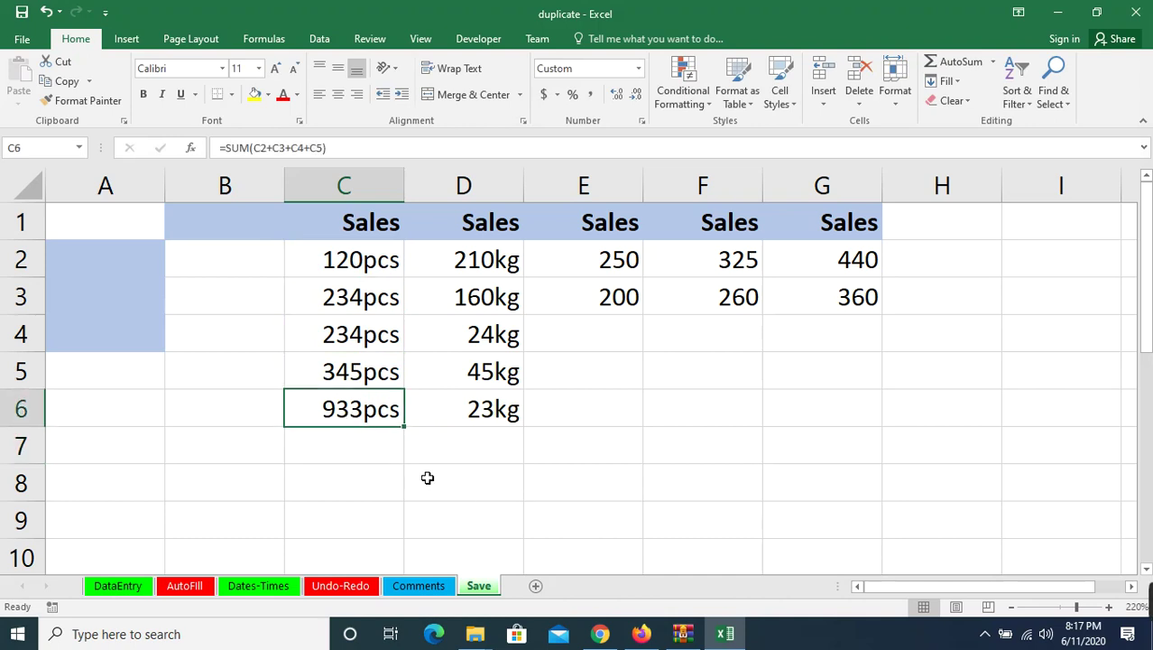
{"action": "left_click", "coordinate": [334, 478]}
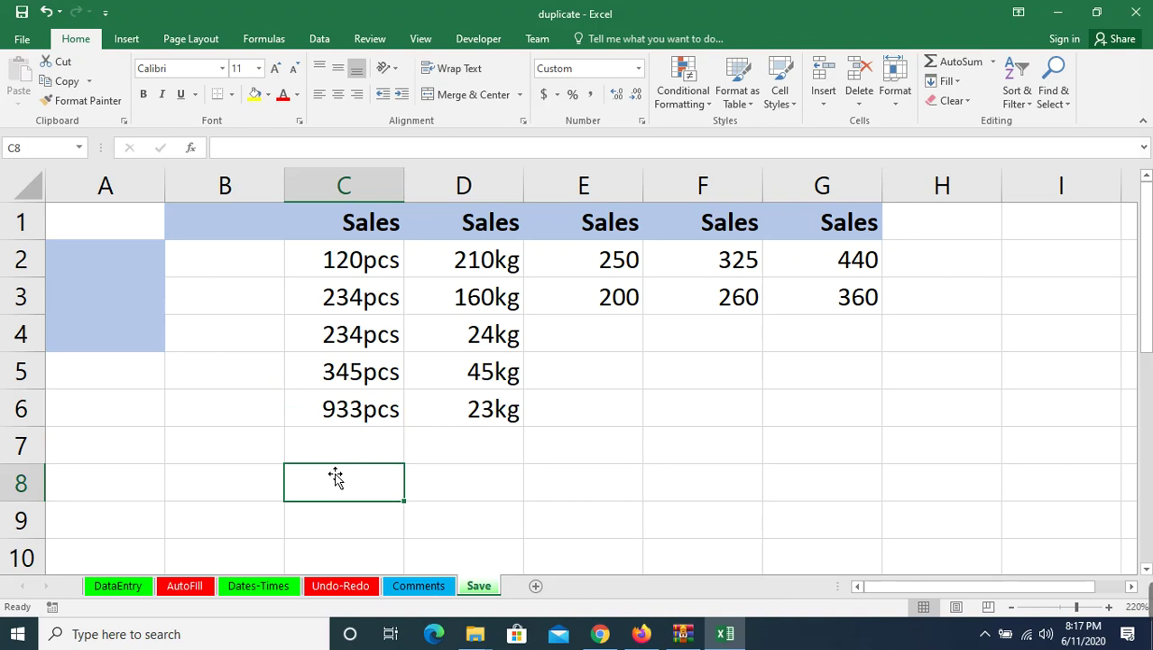
- Check the print preview of the sales sheet without borders and return to the worksheet
{"action": "left_click", "coordinate": [583, 329]}
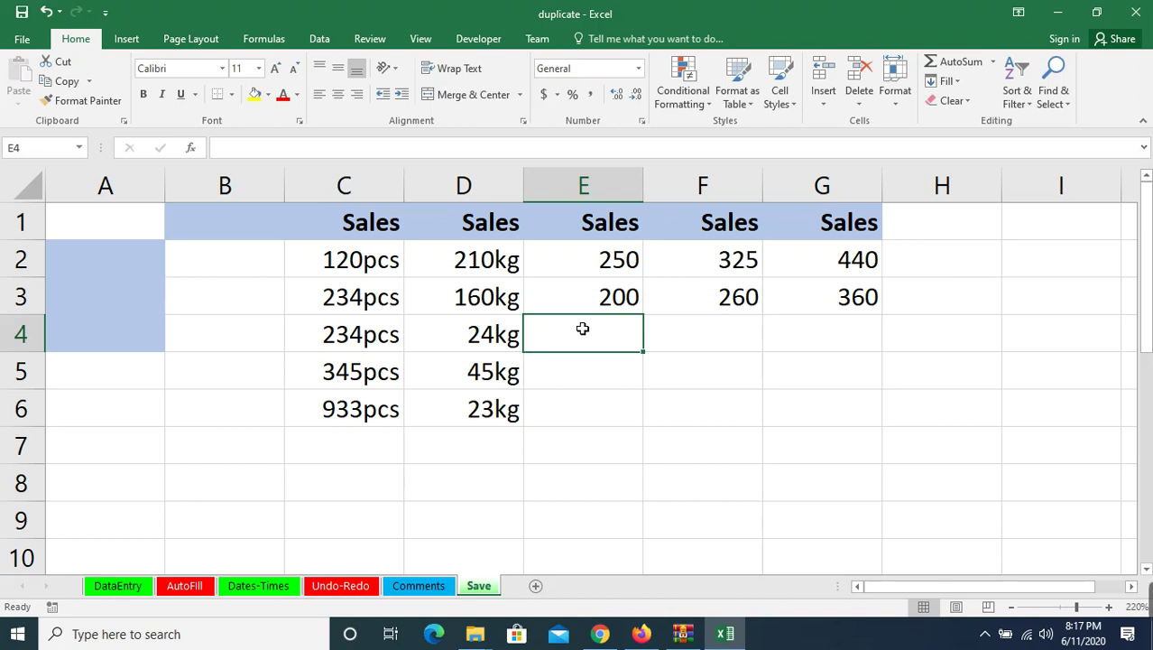
{"action": "key", "text": "ctrl+p"}
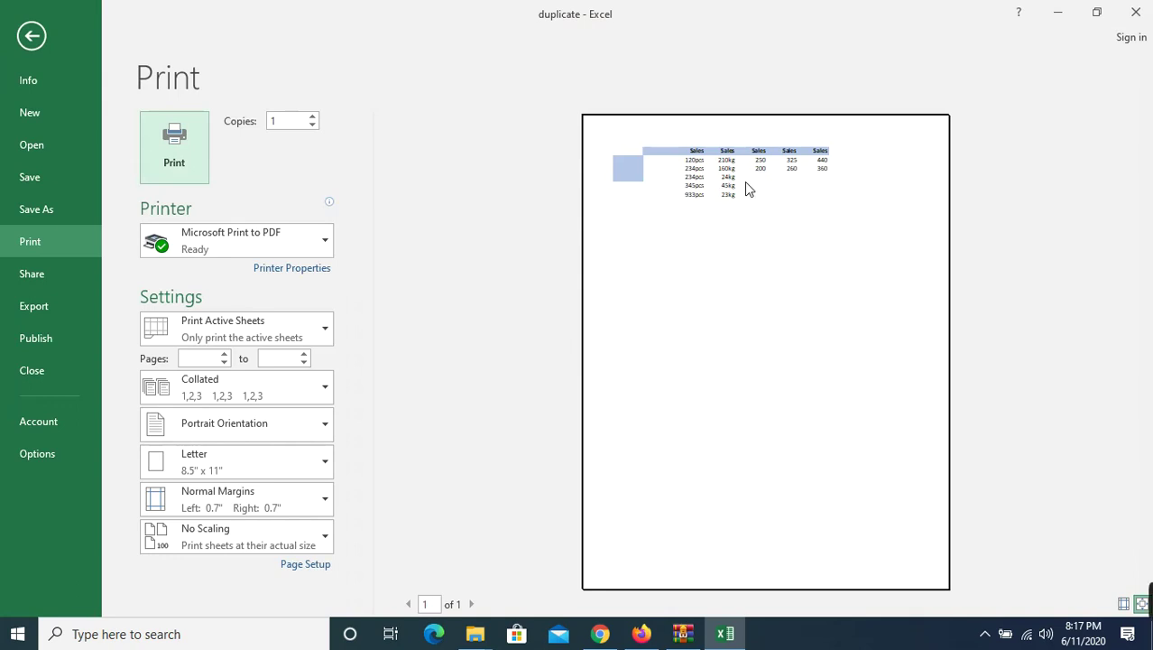
{"action": "left_click", "coordinate": [29, 37]}
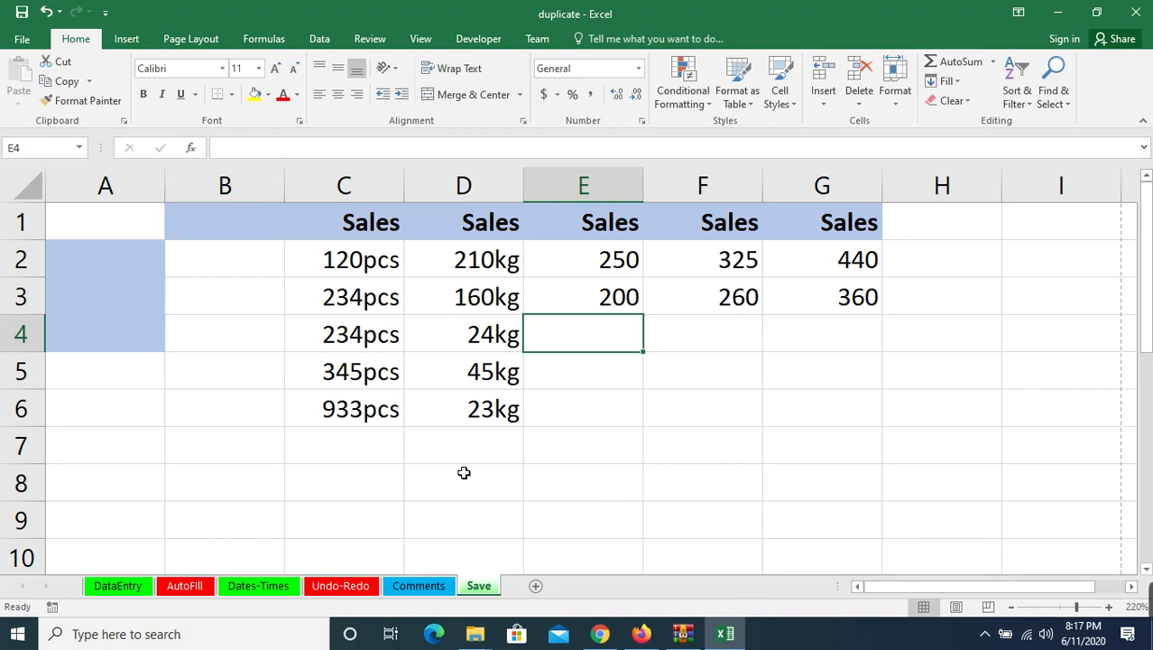
- Apply All Borders to the sales values in the range C2:G3
{"action": "left_click", "coordinate": [334, 305]}
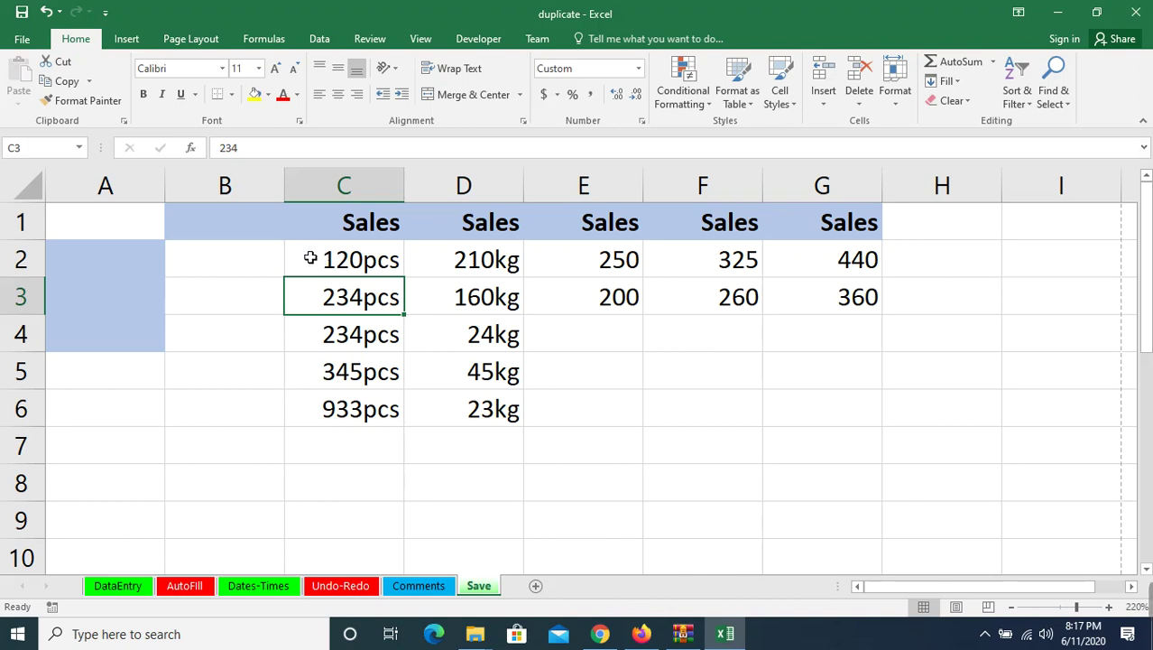
{"action": "left_click_drag", "start_coordinate": [309, 258], "coordinate": [844, 302]}
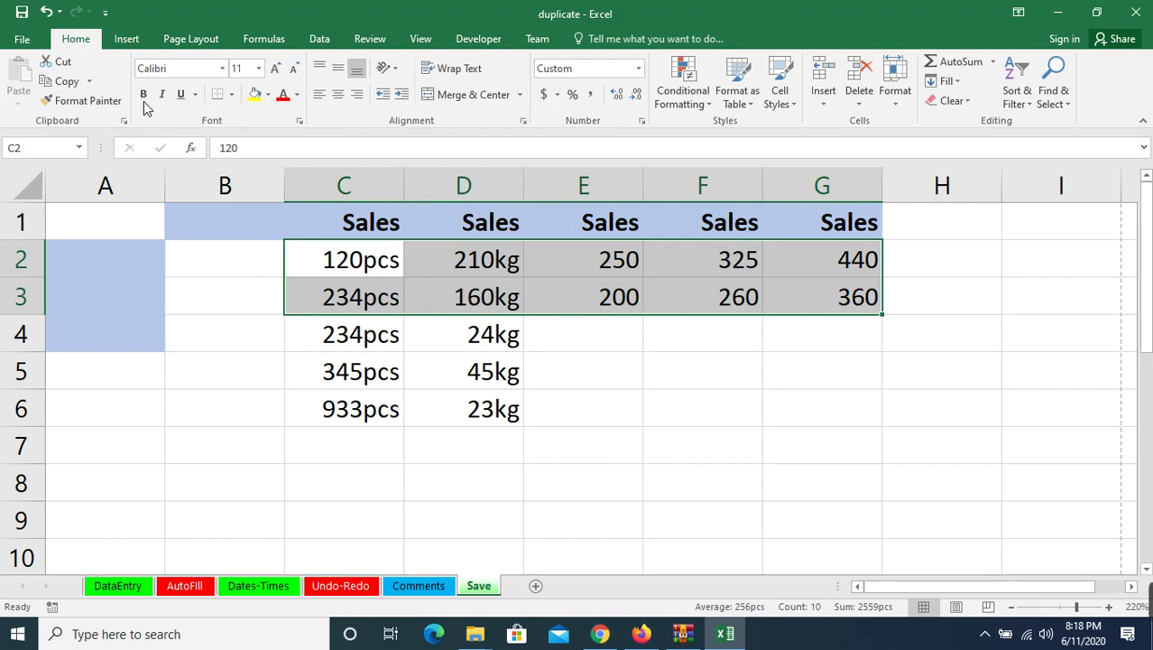
{"action": "left_click", "coordinate": [231, 95]}
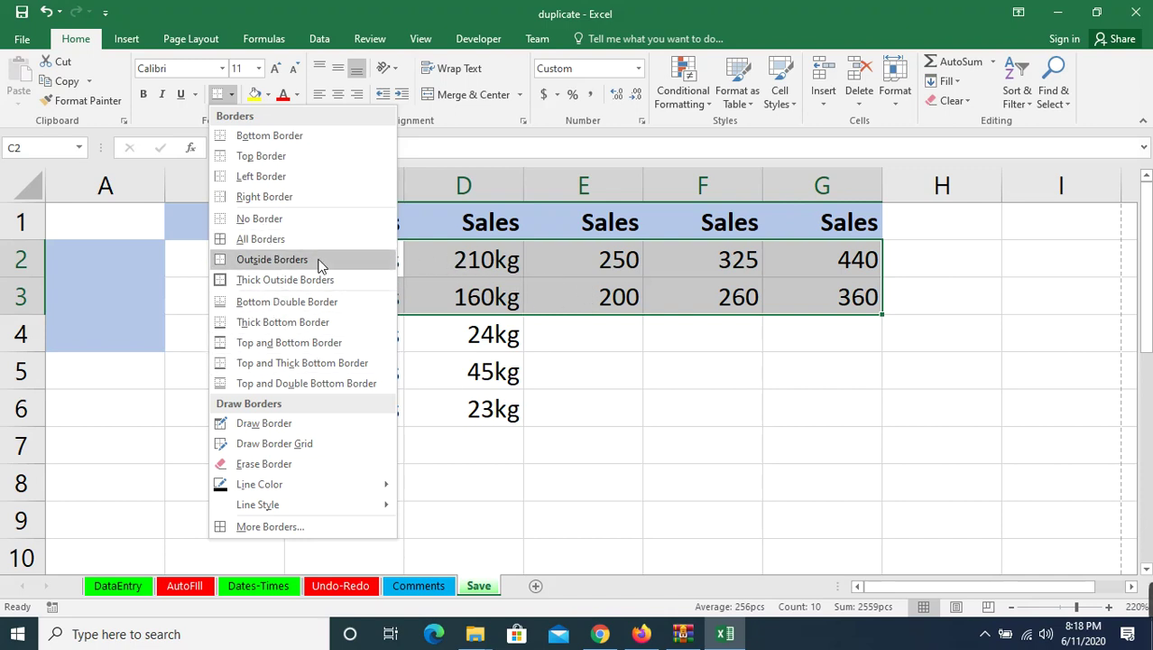
{"action": "left_click", "coordinate": [252, 246]}
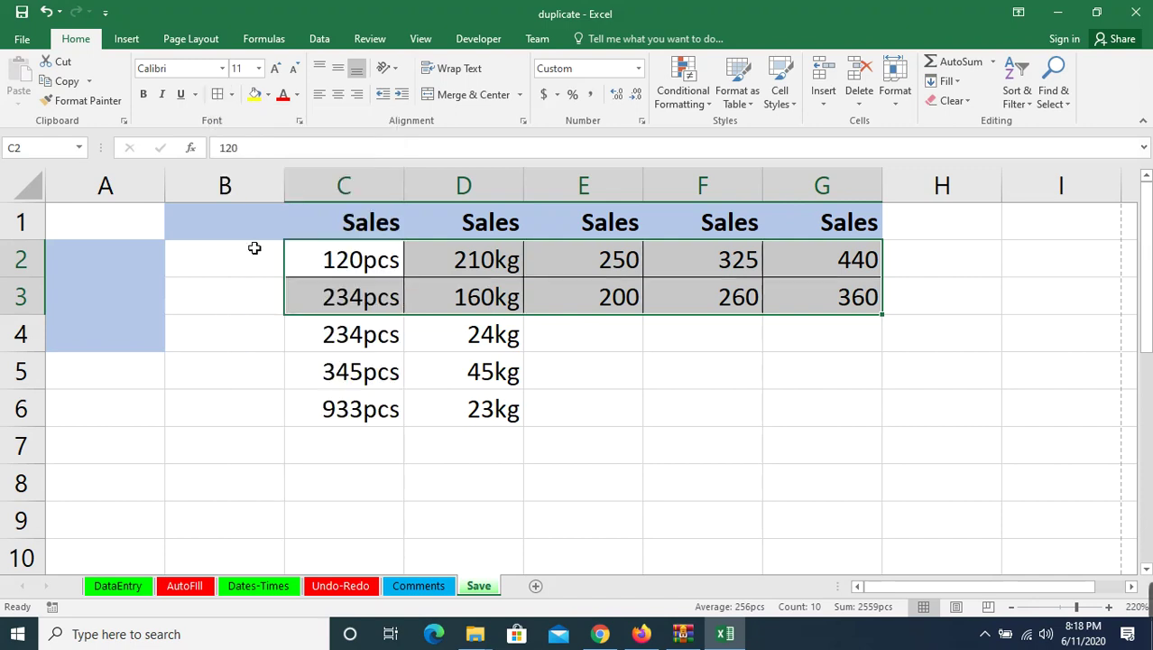
- Check how the bordered sales cells look in the print preview and return to the worksheet
{"action": "left_click", "coordinate": [756, 416]}
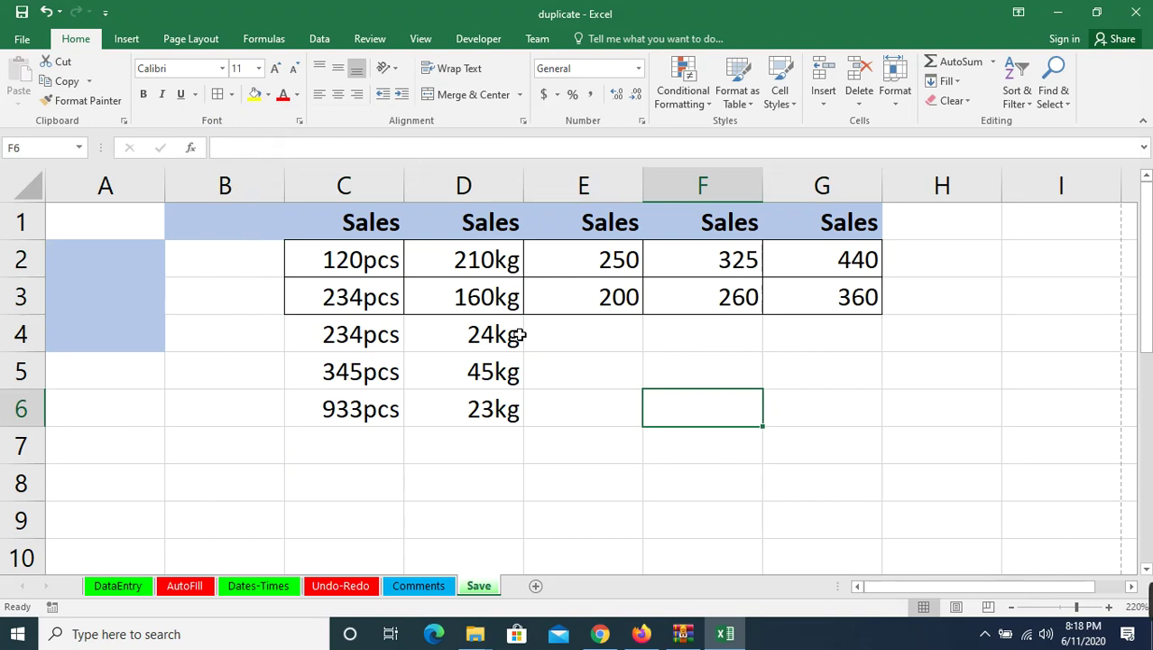
{"action": "key", "text": "ctrl+p"}
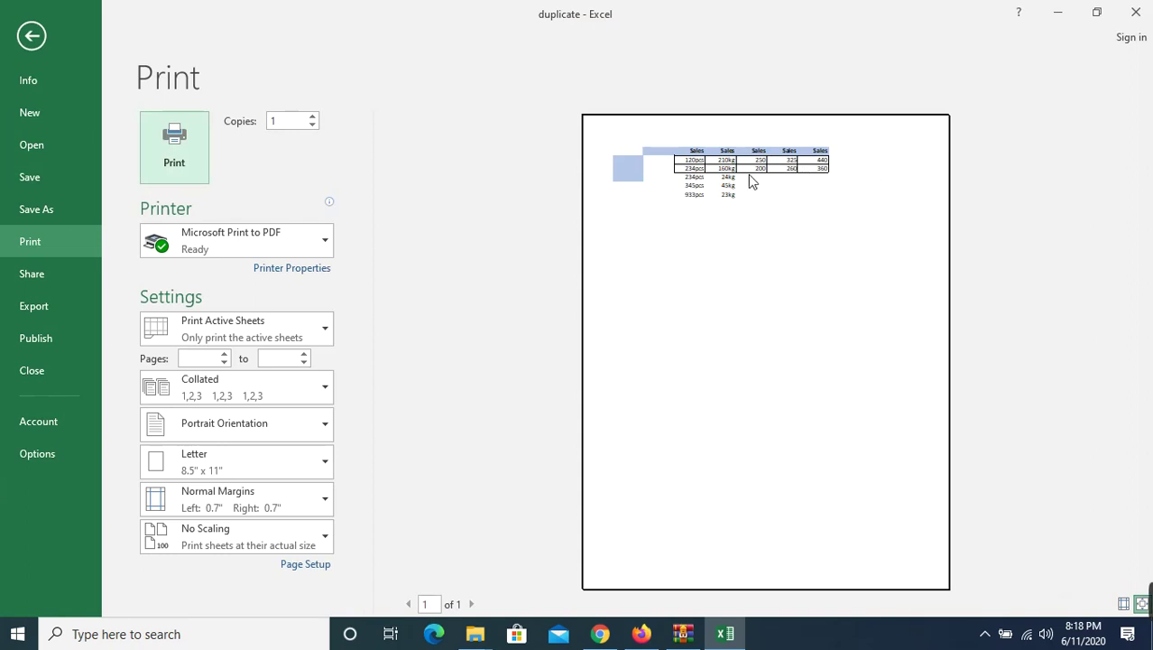
{"action": "left_click", "coordinate": [34, 38]}
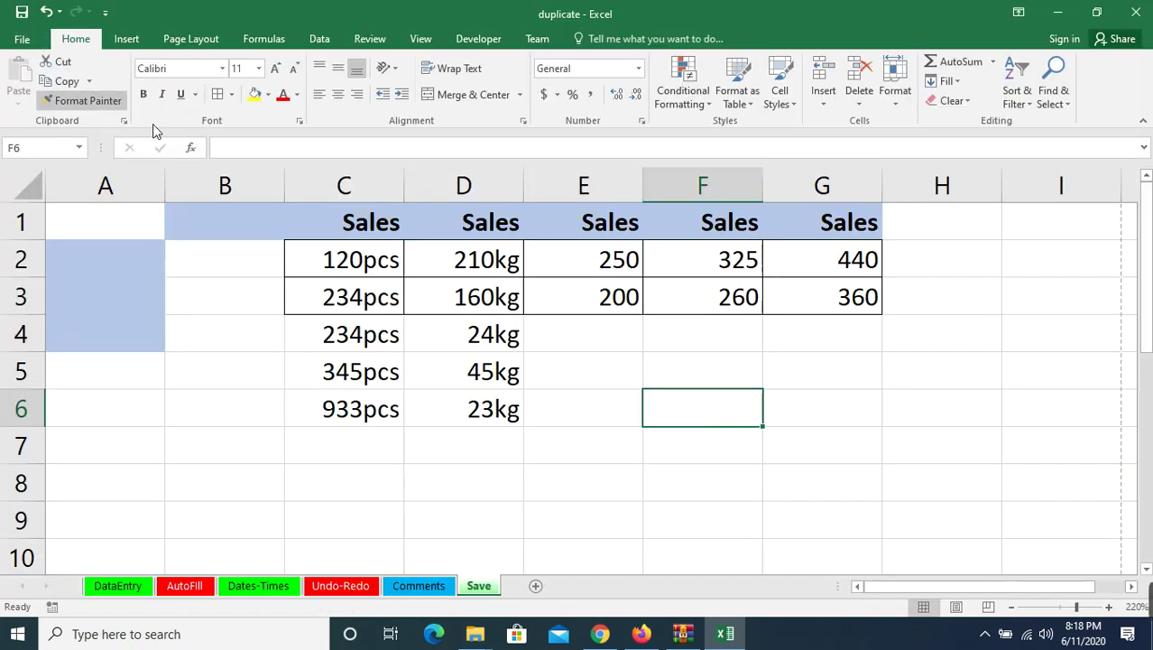
{"action": "left_click", "coordinate": [676, 387]}
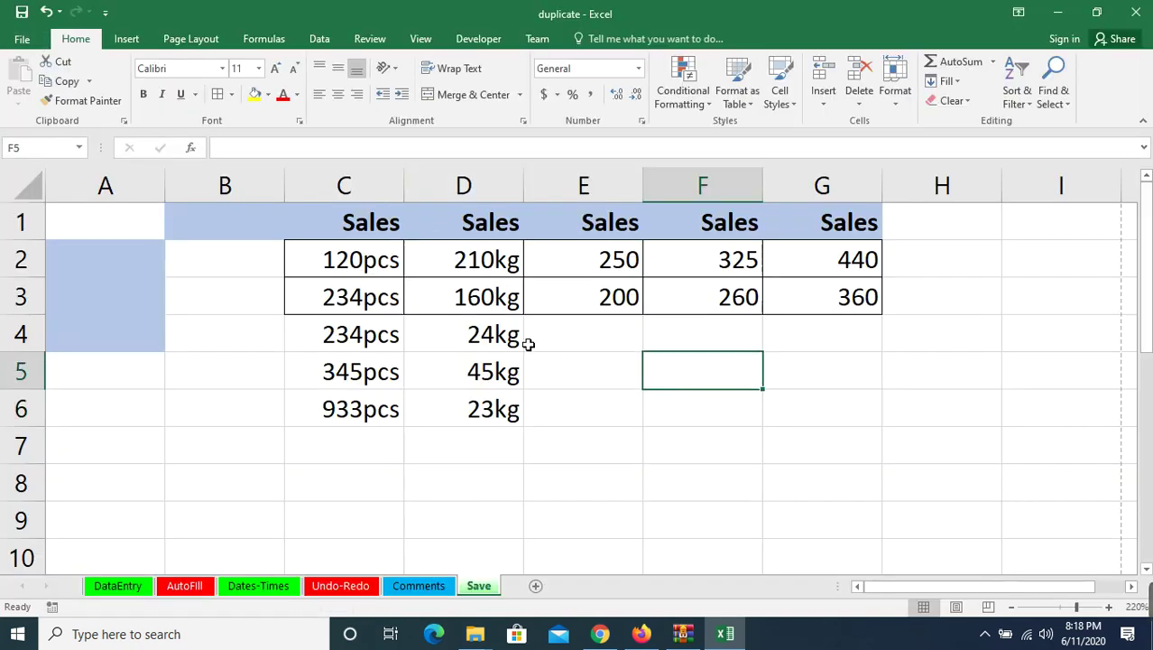
{"action": "left_click", "coordinate": [275, 348]}
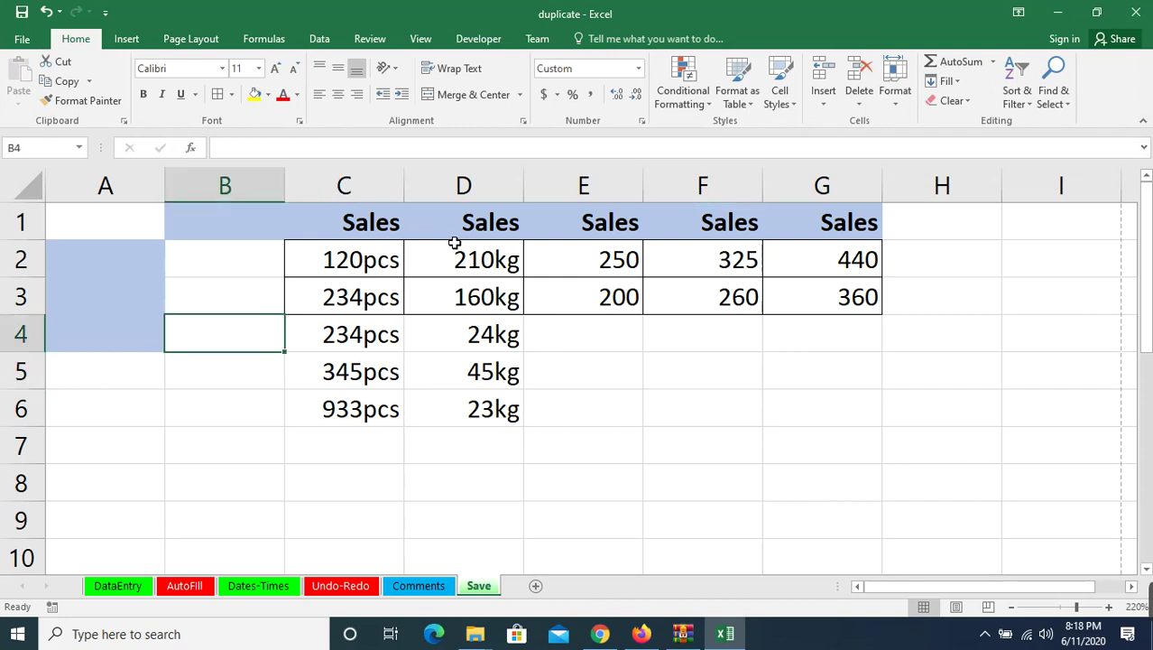
{"action": "left_click", "coordinate": [573, 437]}
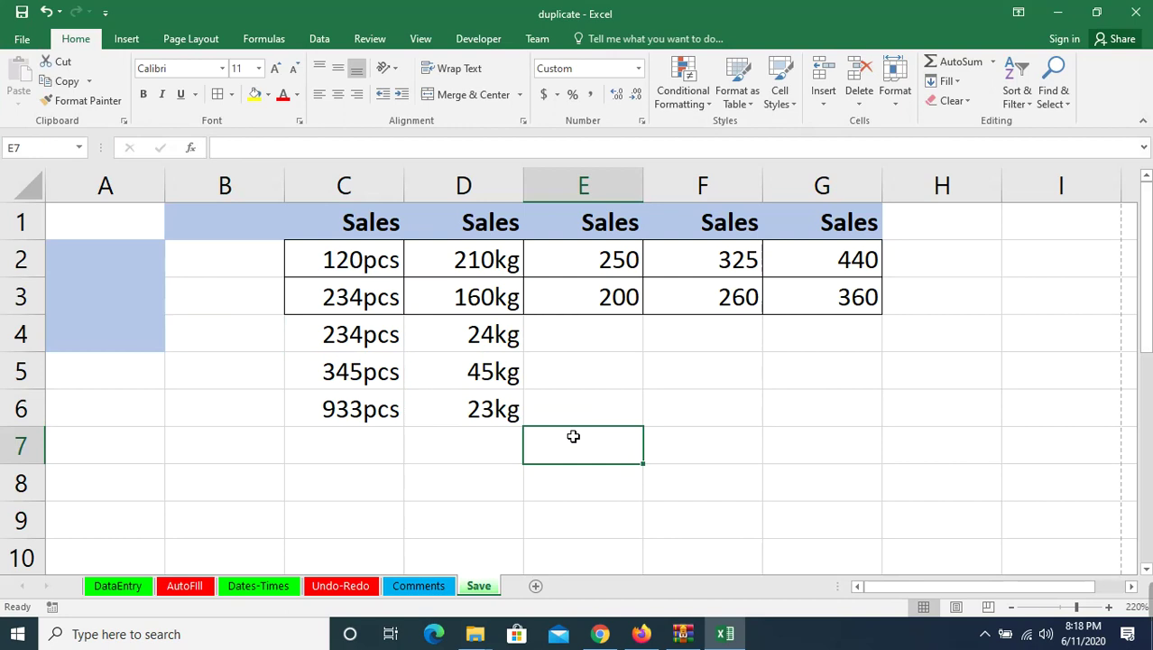
- Enter the text "Profit and Sales" in cell C7 below the pcs sales values
{"action": "left_click", "coordinate": [351, 452]}
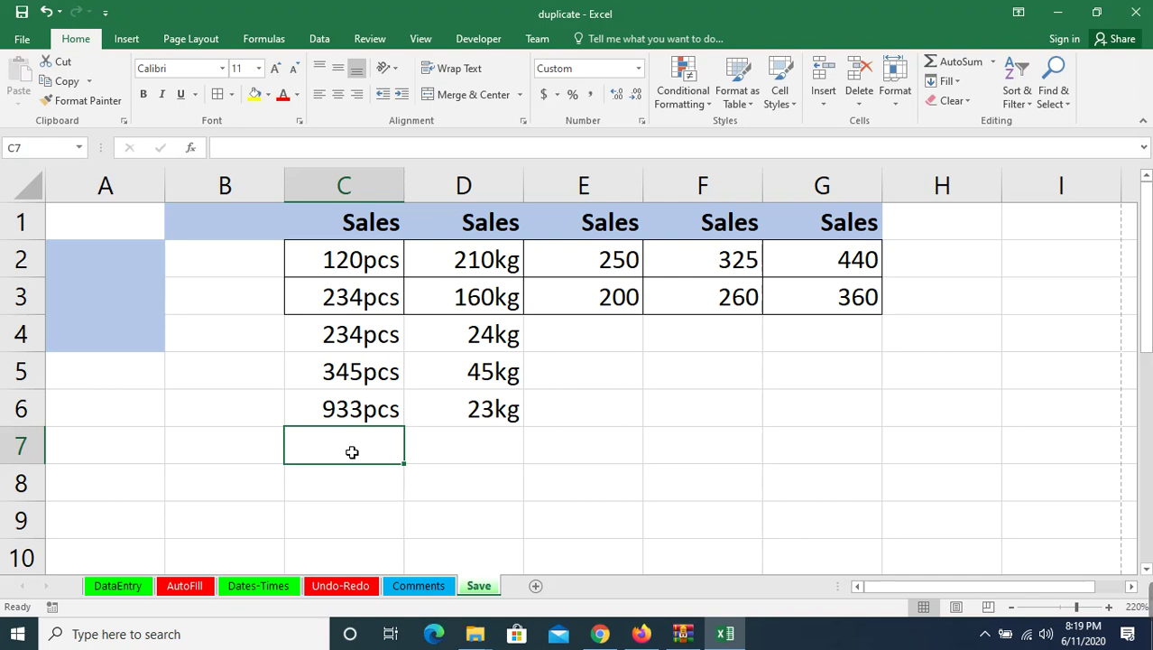
{"action": "type", "text": "Profi"}
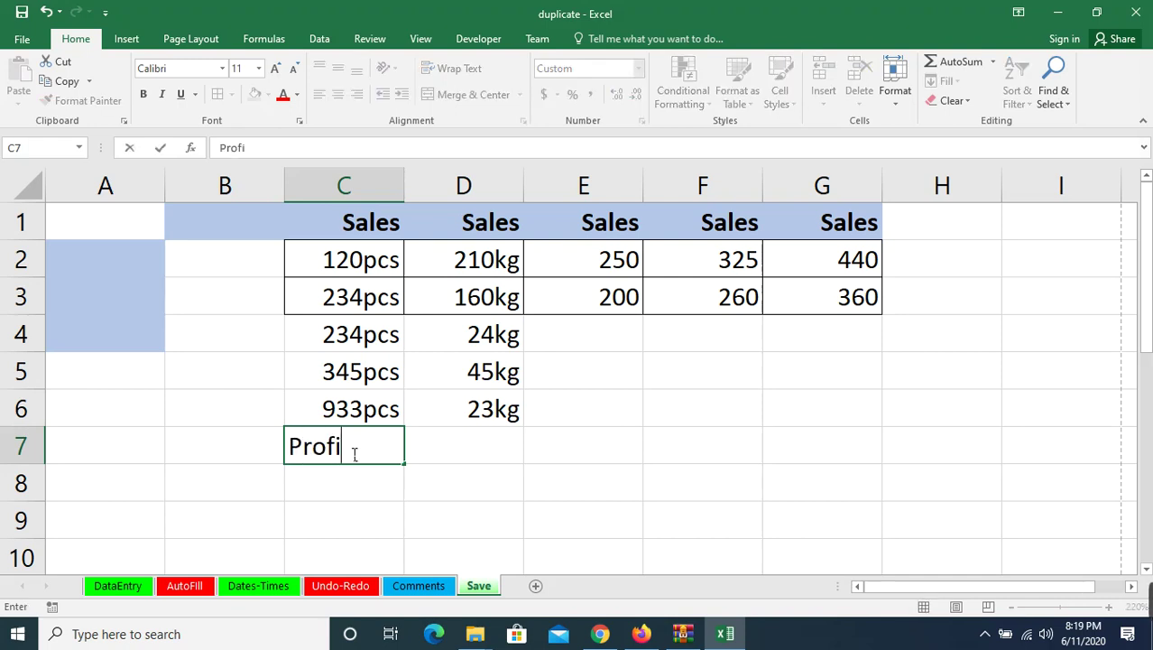
{"action": "type", "text": "t and Sale"}
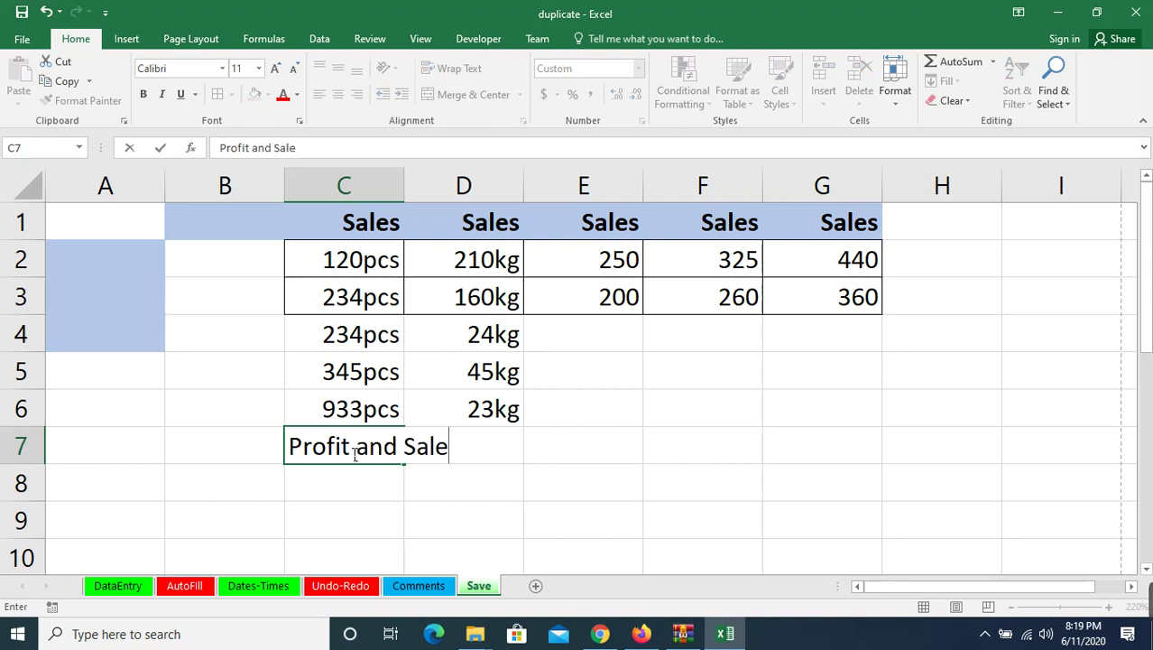
{"action": "type", "text": "s"}
{"action": "key", "text": "Return"}
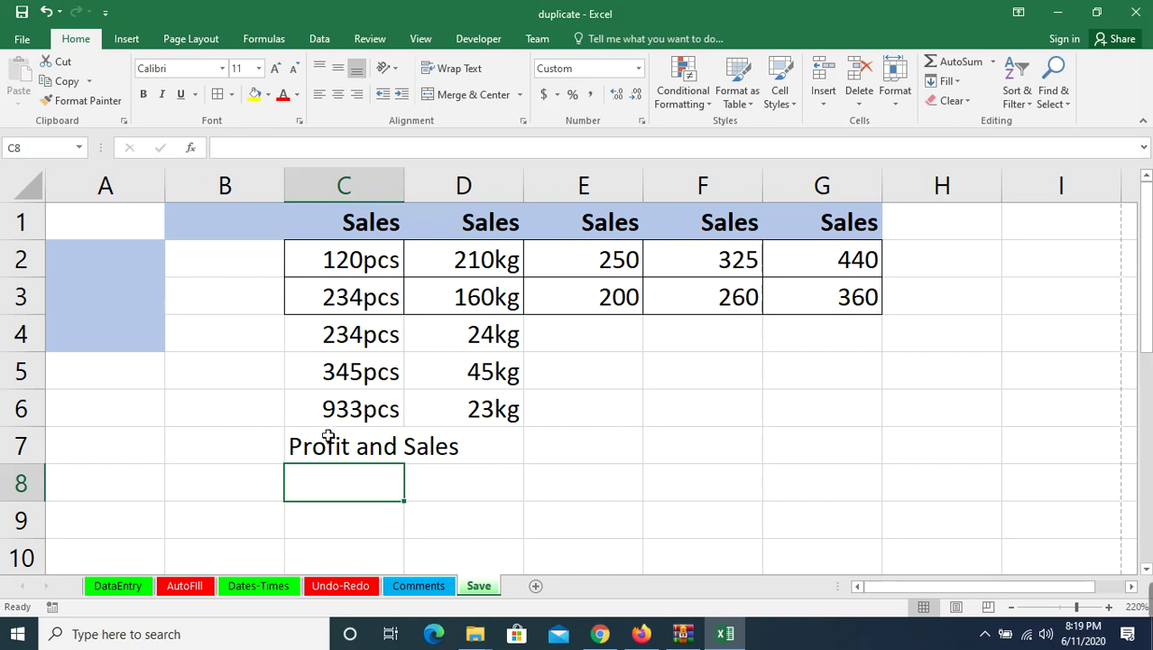
- AutoFit the width of column C to the text in cell C7
{"action": "left_click", "coordinate": [366, 450]}
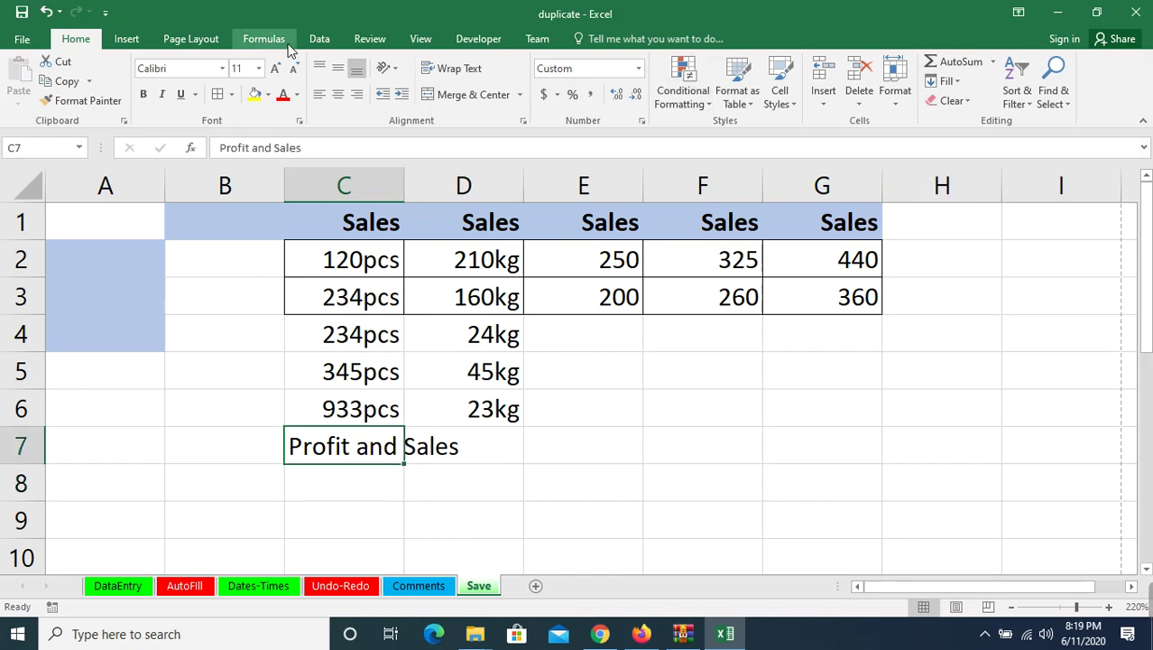
{"action": "left_click", "coordinate": [896, 103]}
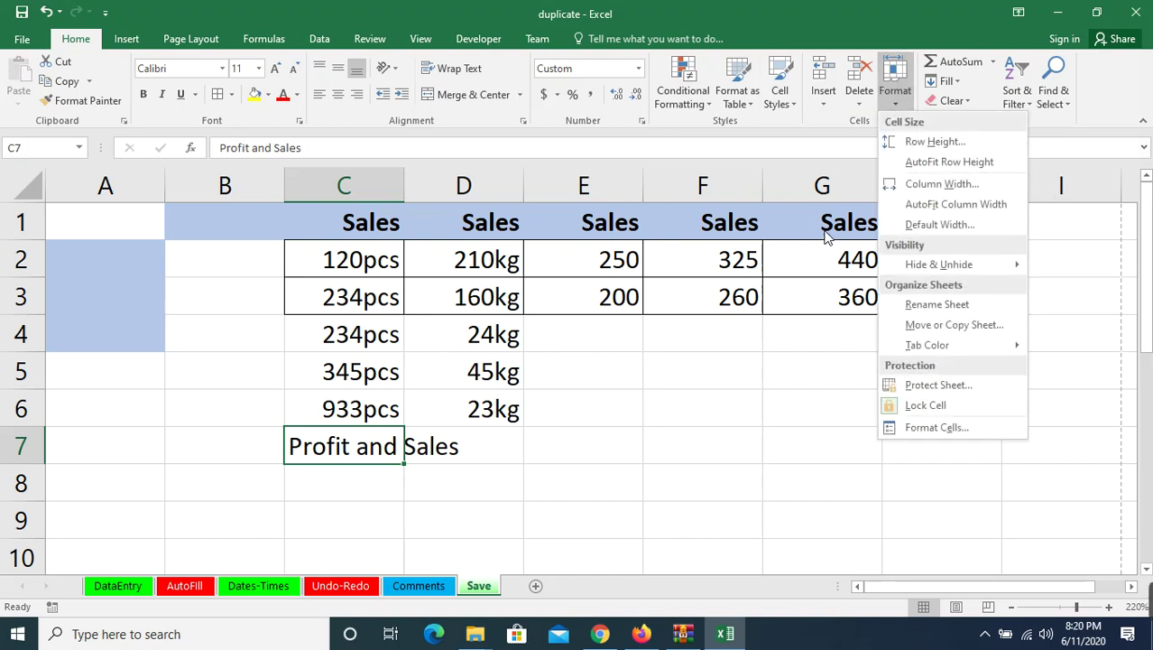
{"action": "left_click", "coordinate": [956, 205]}
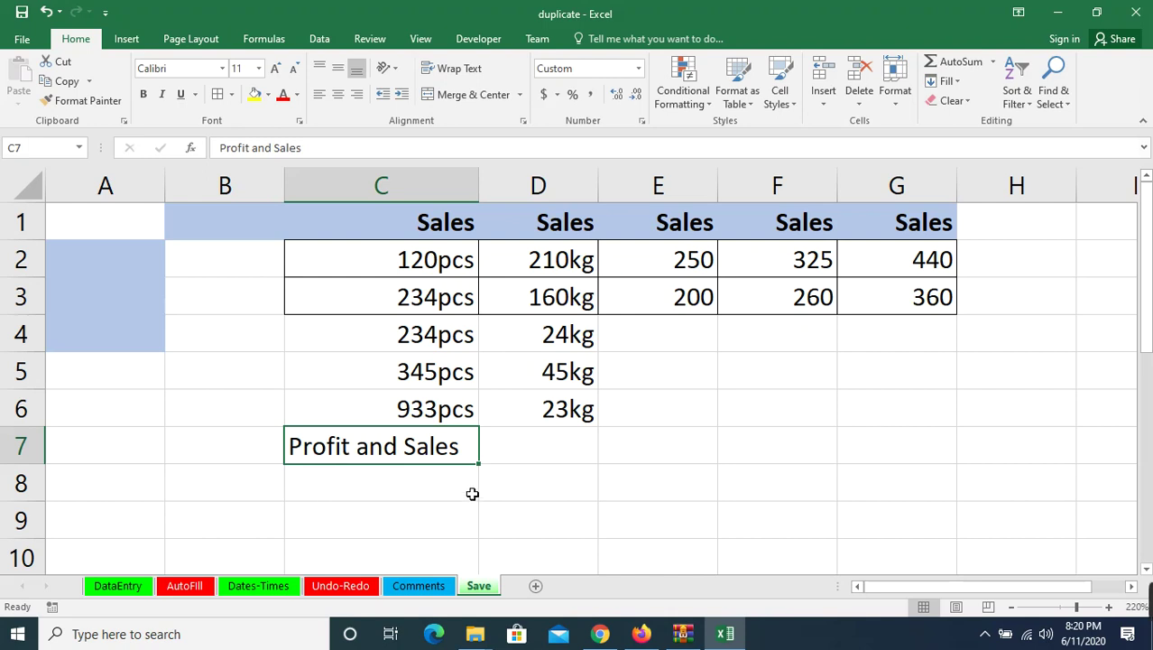
{"action": "left_click", "coordinate": [647, 454]}
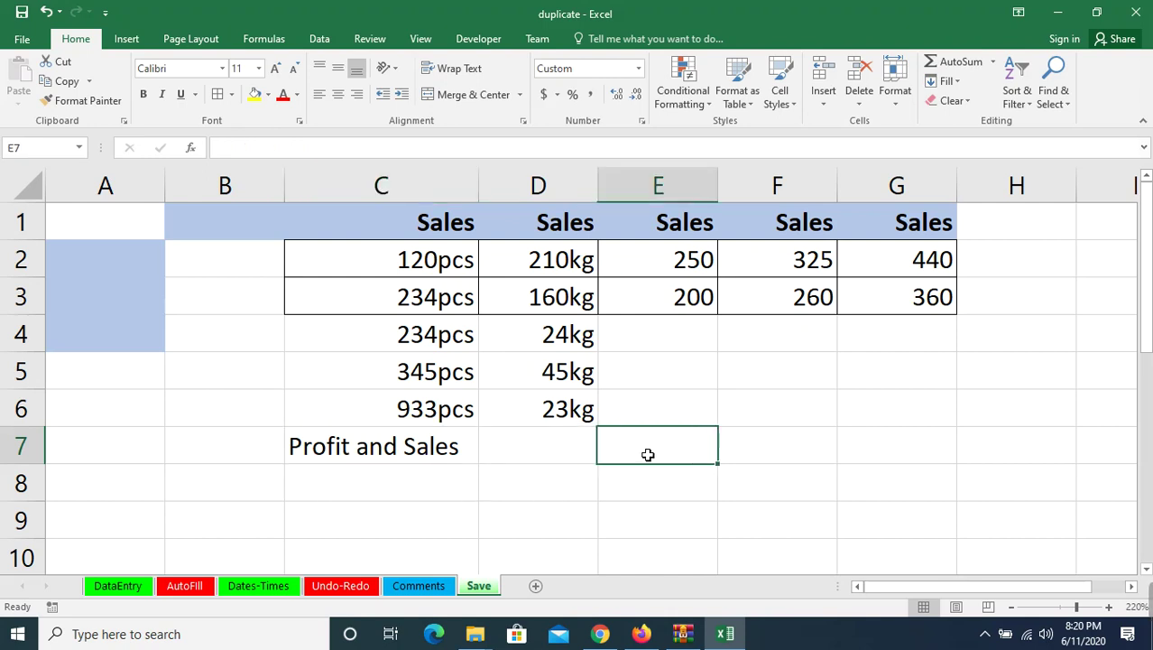
{"action": "left_click", "coordinate": [475, 497]}
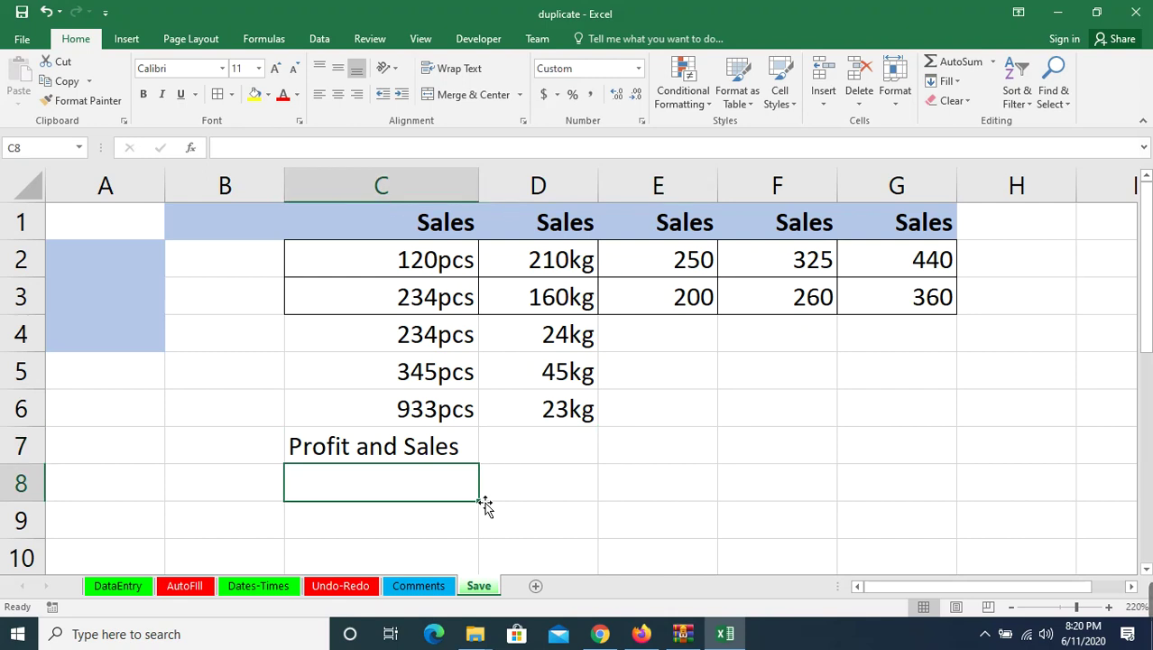
- Replace the text in cell C7 with "Sales purchase and profit"
{"action": "left_click", "coordinate": [397, 458]}
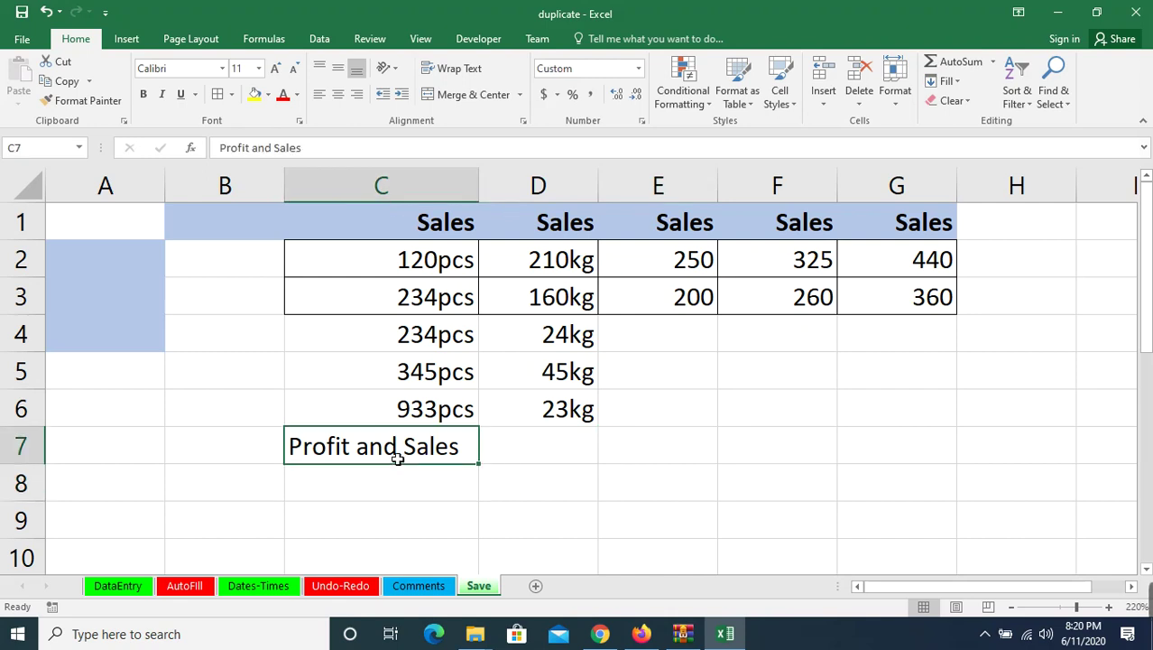
{"action": "key", "text": "BackSpace"}
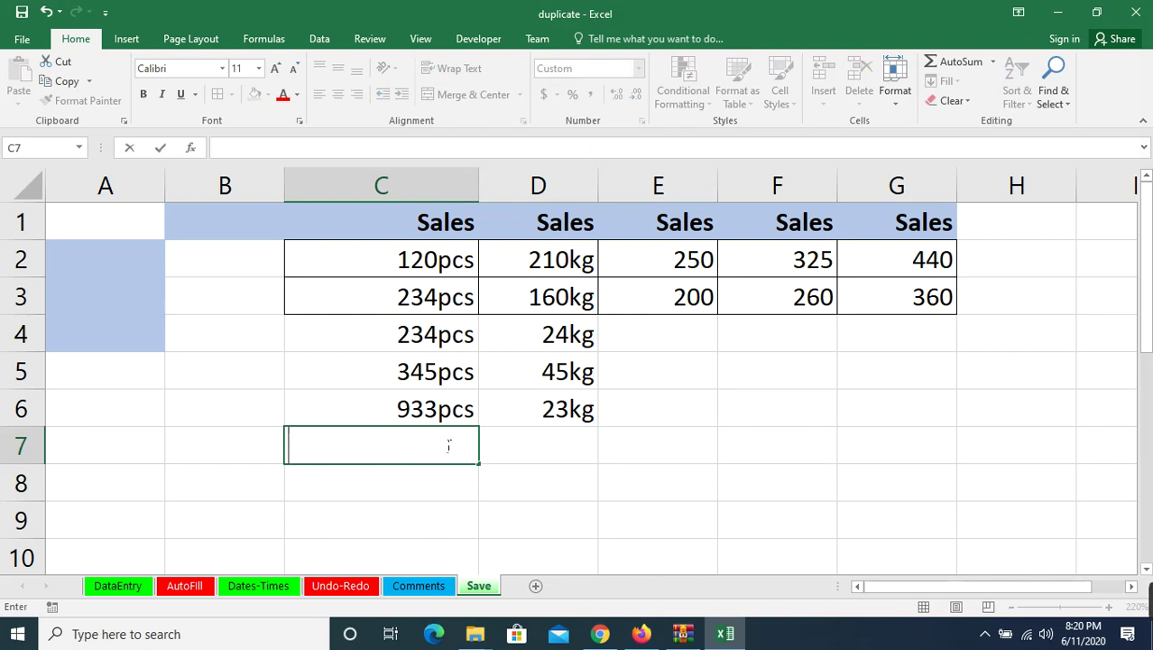
{"action": "type", "text": "Sale"}
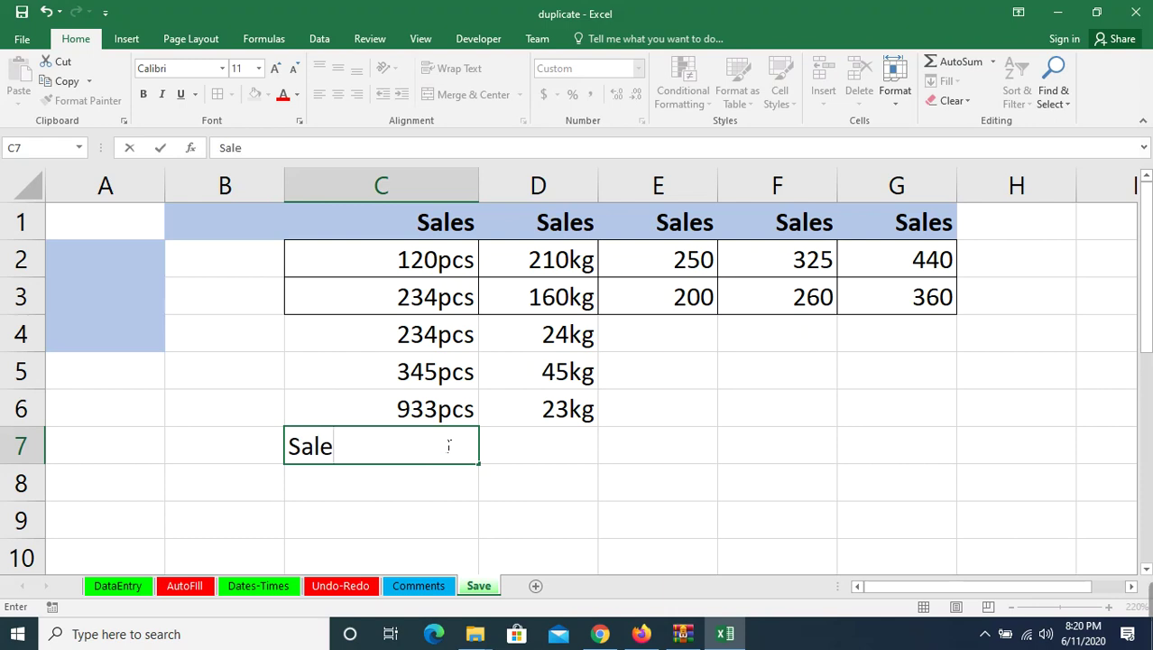
{"action": "type", "text": "s pu"}
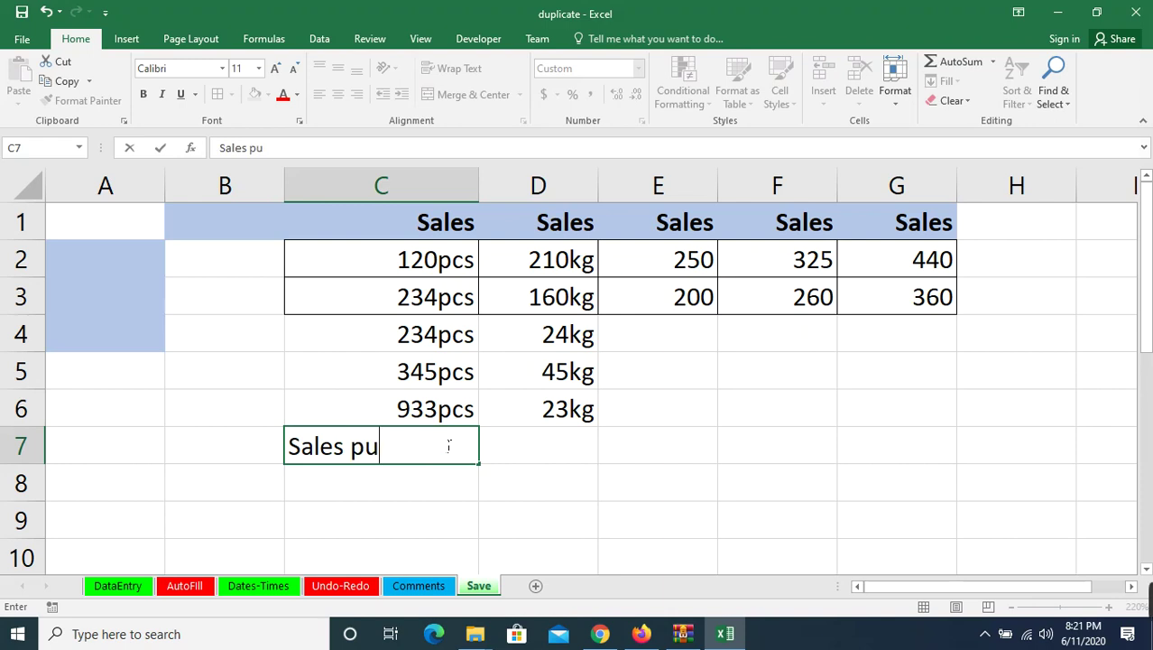
{"action": "type", "text": "rch"}
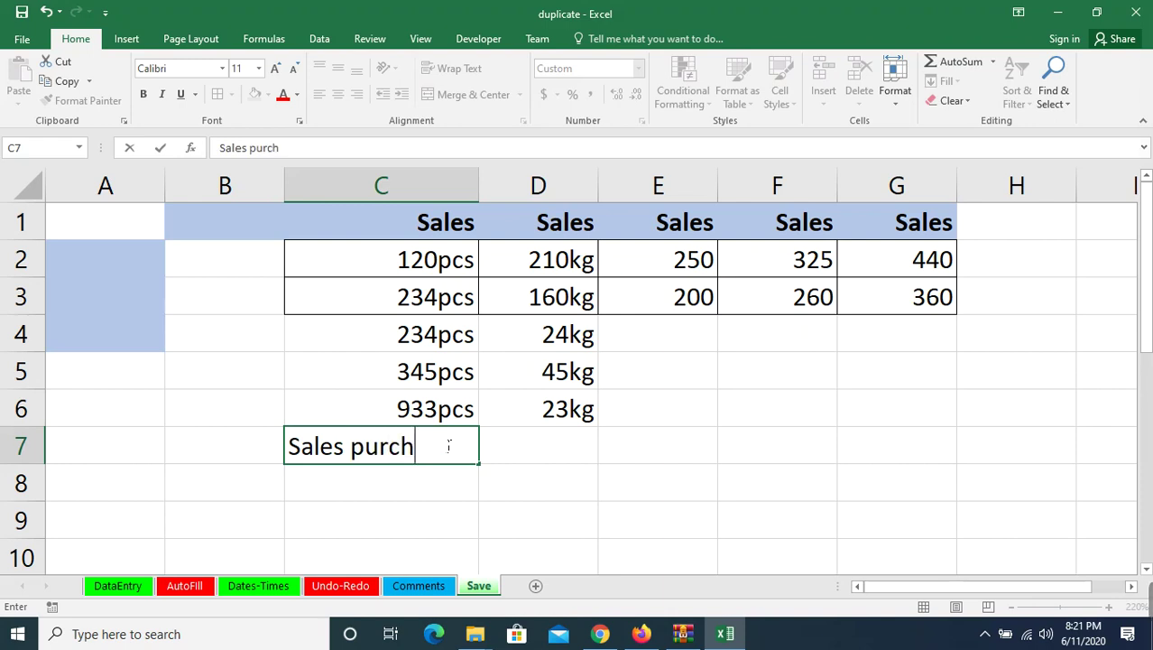
{"action": "type", "text": "ase"}
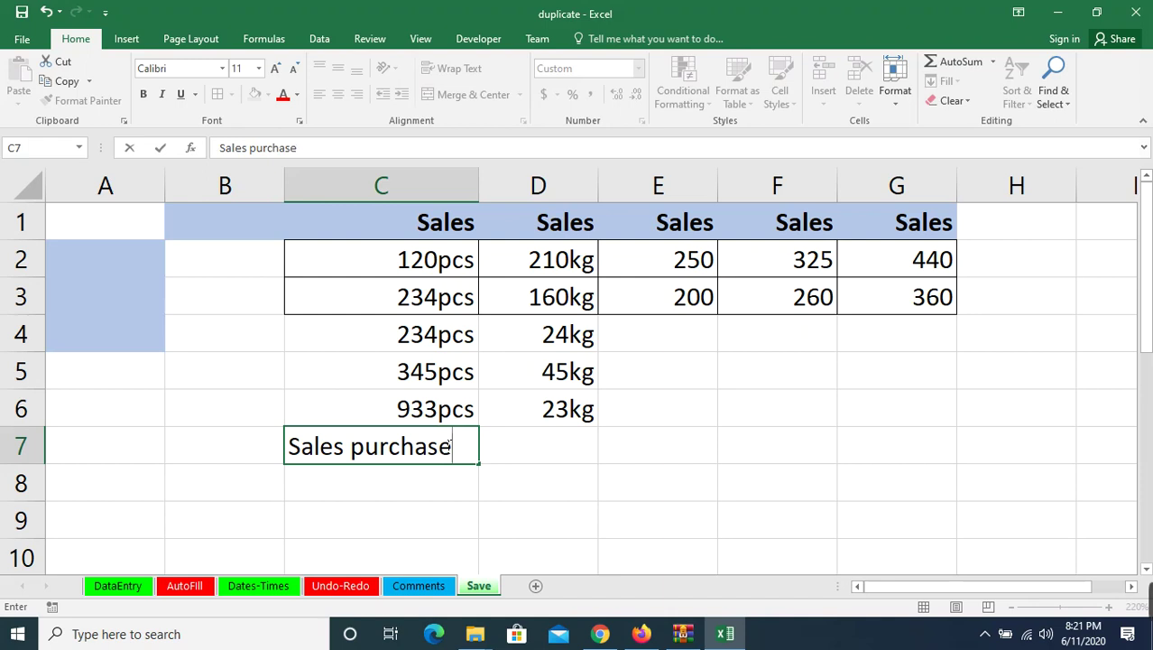
{"action": "type", "text": " and"}
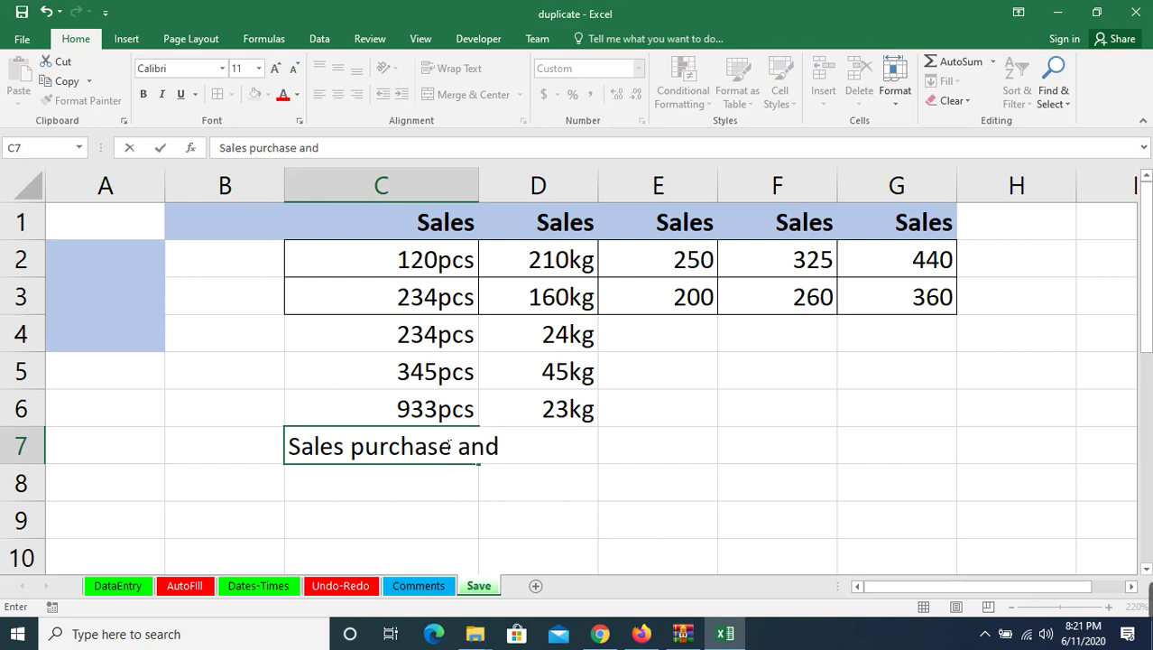
{"action": "type", "text": " prof"}
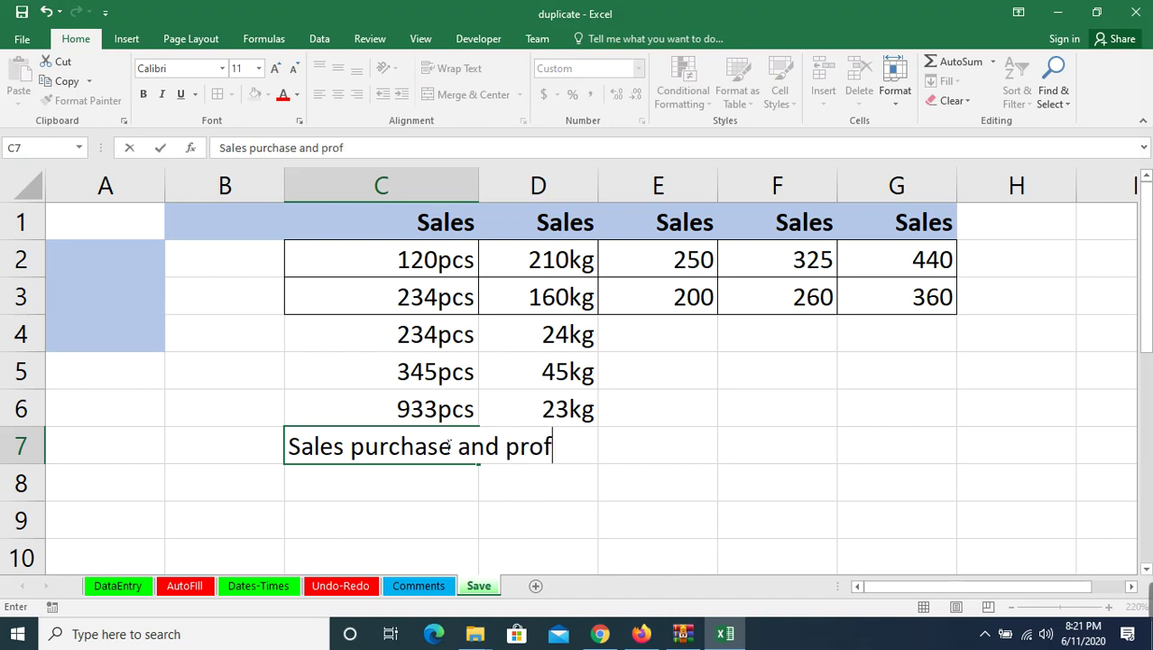
{"action": "type", "text": "it"}
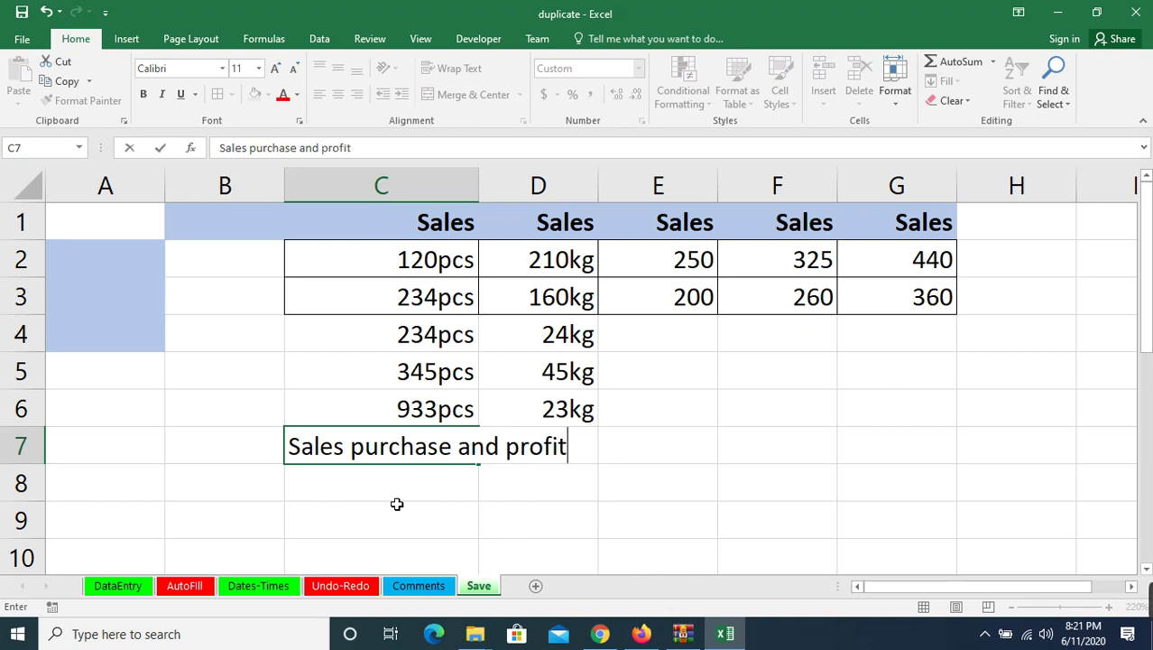
{"action": "key", "text": "Return"}
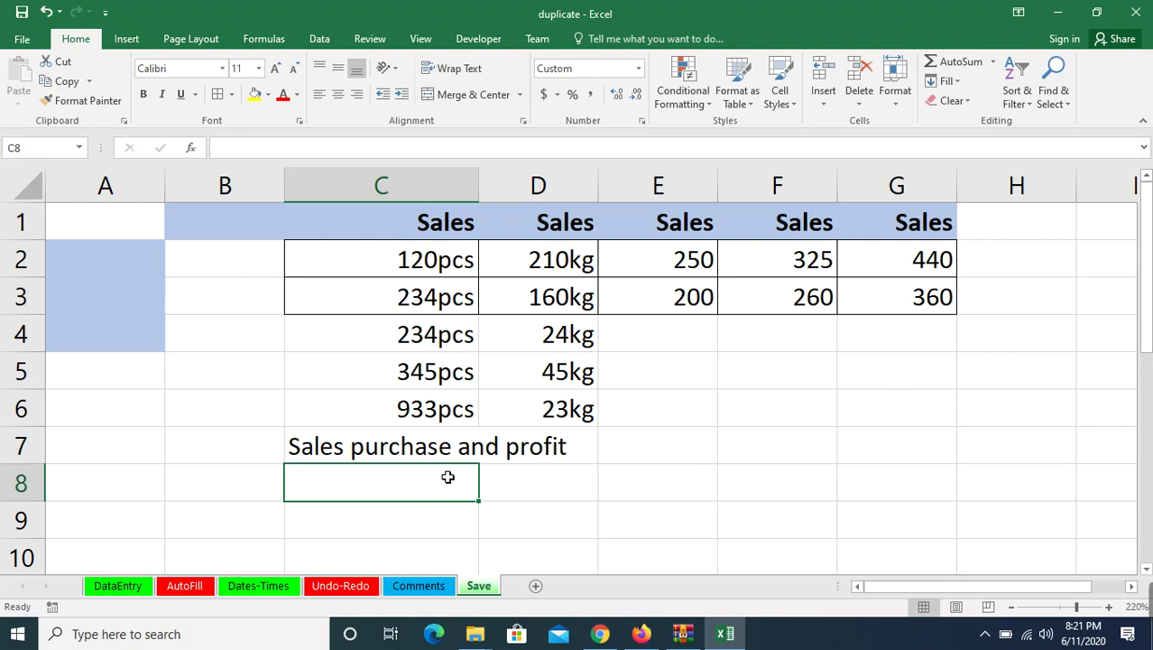
{"action": "key", "text": "Up"}
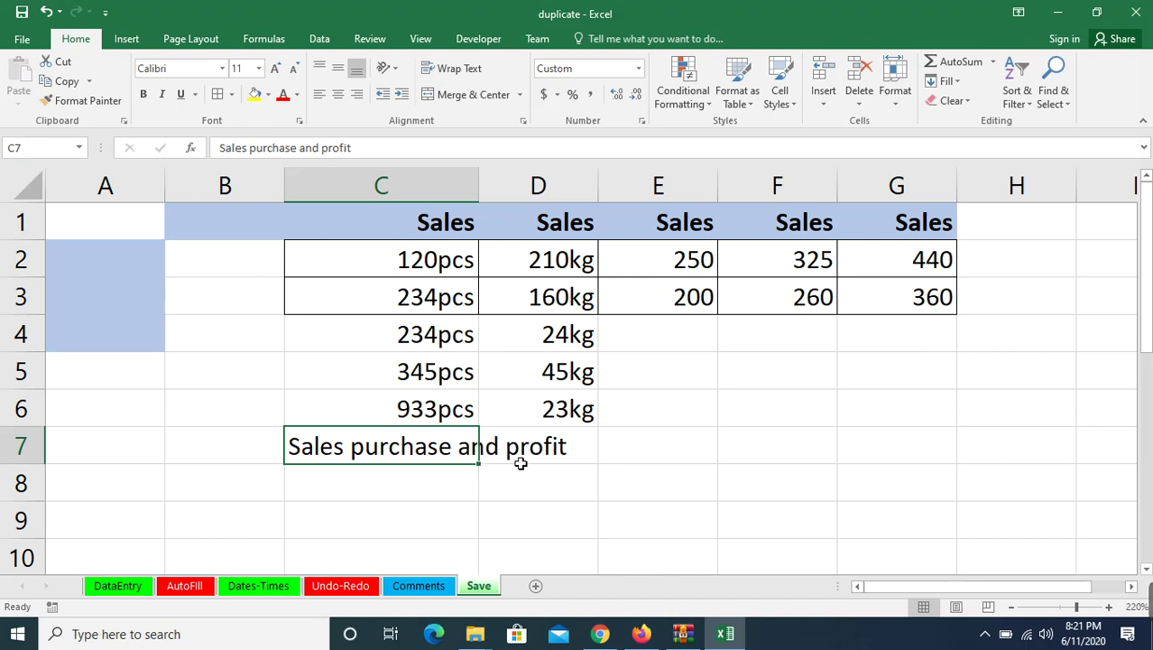
{"action": "key", "text": "Return"}
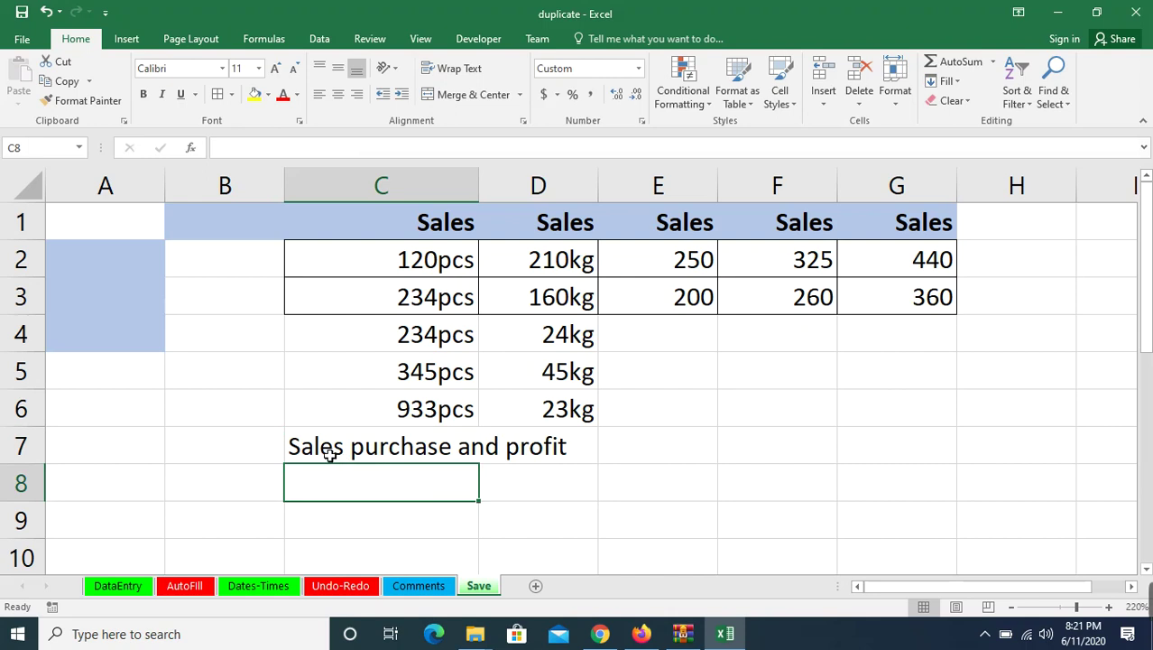
- Merge and center the cells C7:D7 so the long text spans both columns
{"action": "left_click_drag", "start_coordinate": [330, 454], "coordinate": [534, 456]}
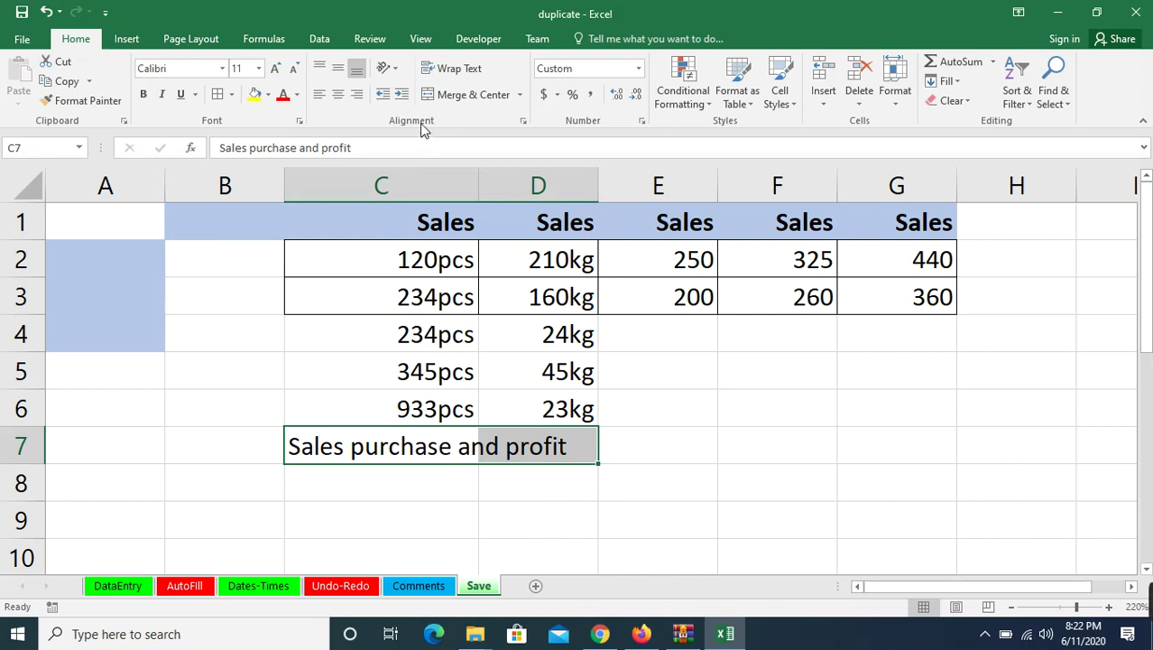
{"action": "left_click", "coordinate": [519, 97]}
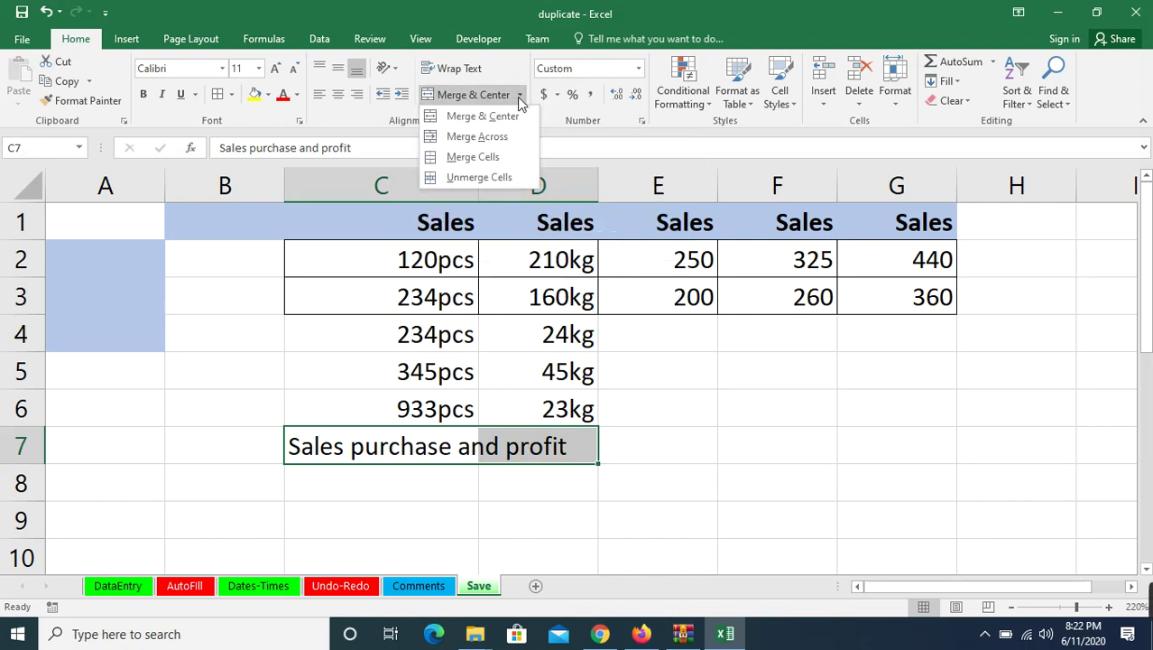
{"action": "left_click", "coordinate": [467, 124]}
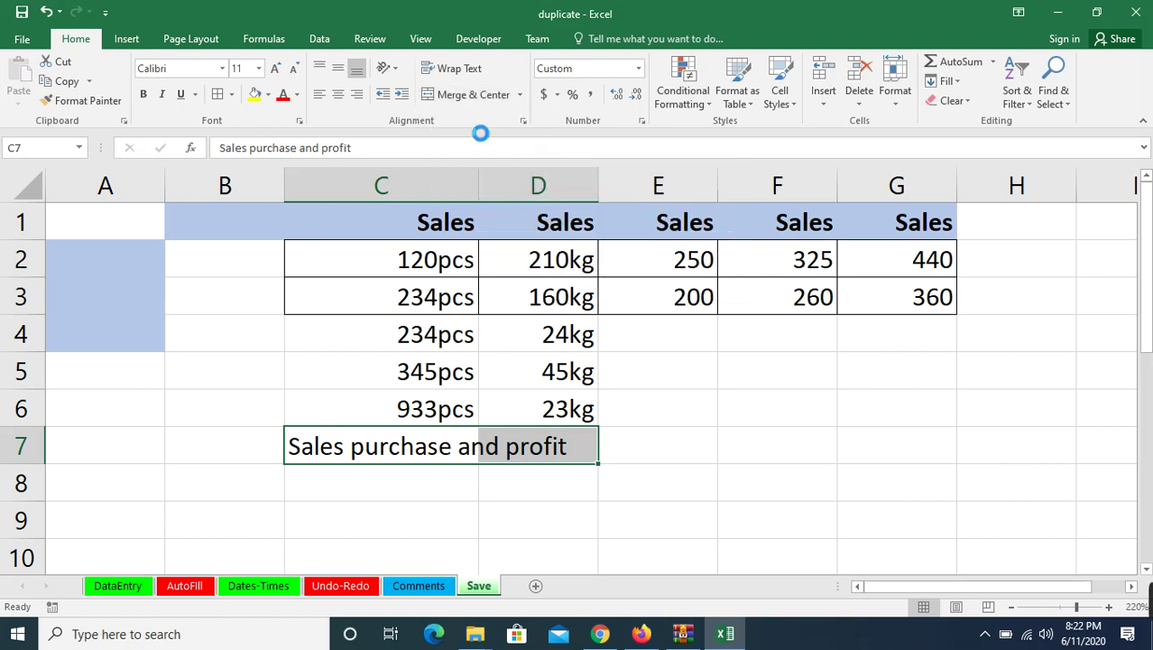
{"action": "left_click", "coordinate": [476, 514]}
{"action": "left_click", "coordinate": [382, 459]}
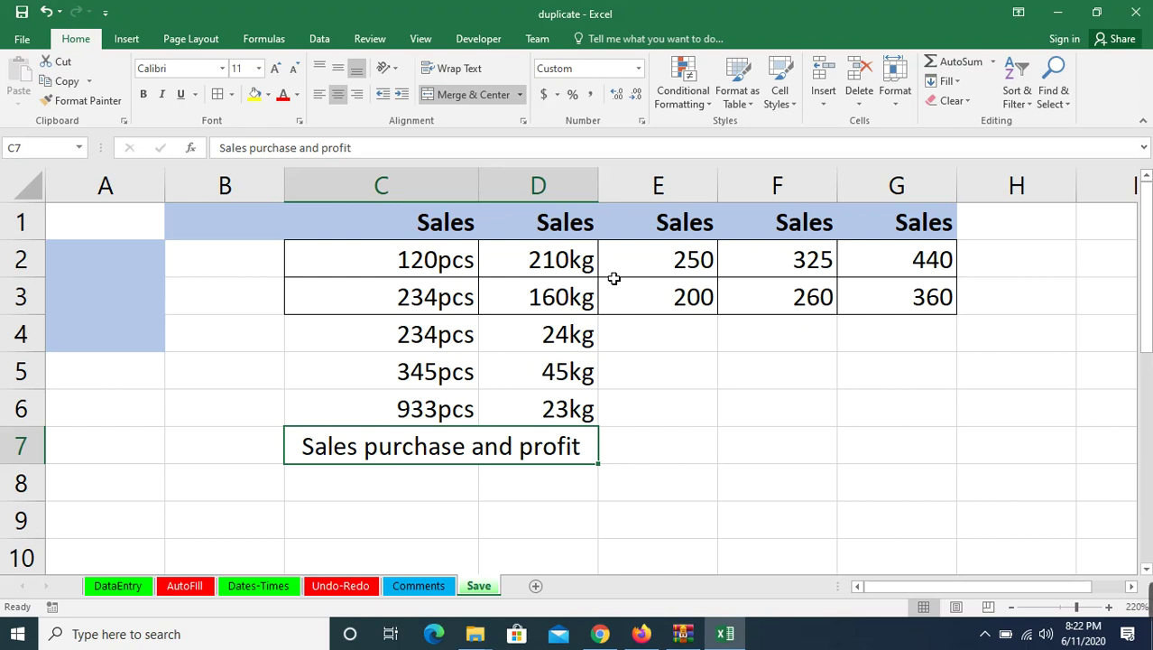
- Insert a new sheet column between the pcs sales column C and the kg sales column D
{"action": "left_click", "coordinate": [365, 267]}
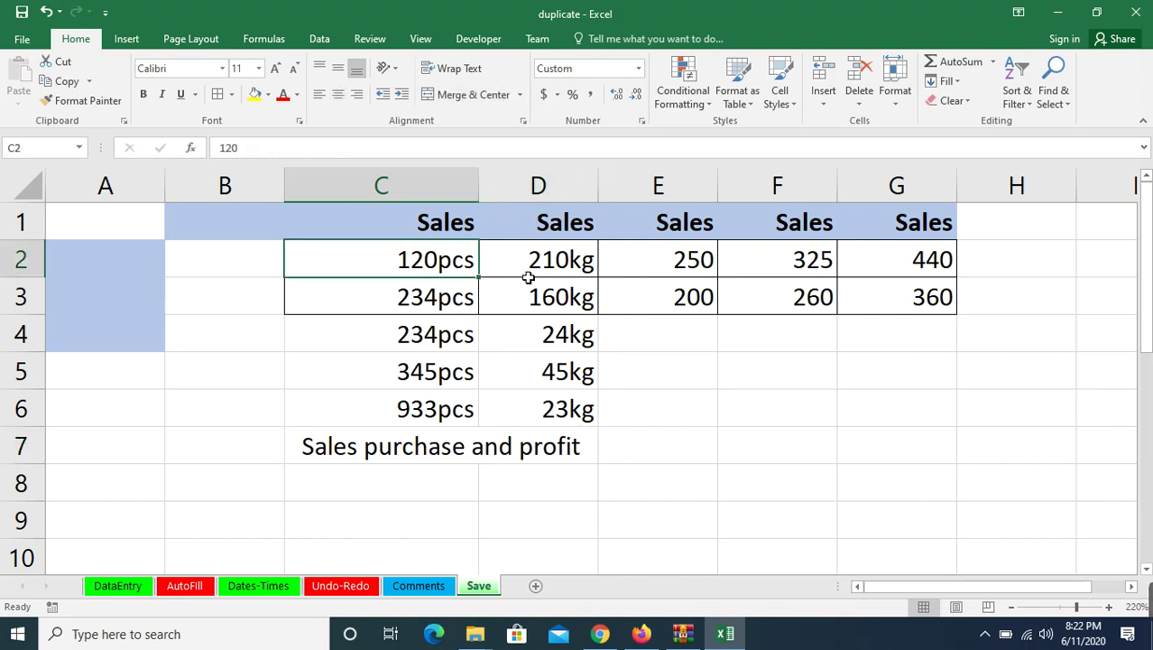
{"action": "left_click", "coordinate": [570, 261]}
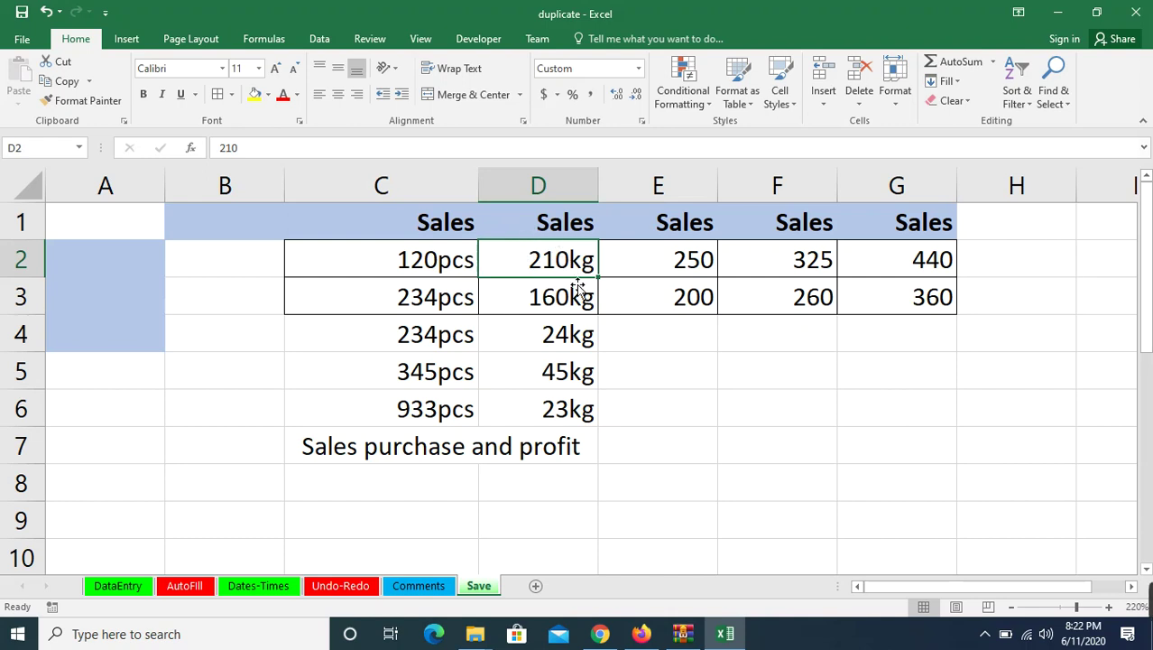
{"action": "left_click", "coordinate": [553, 194]}
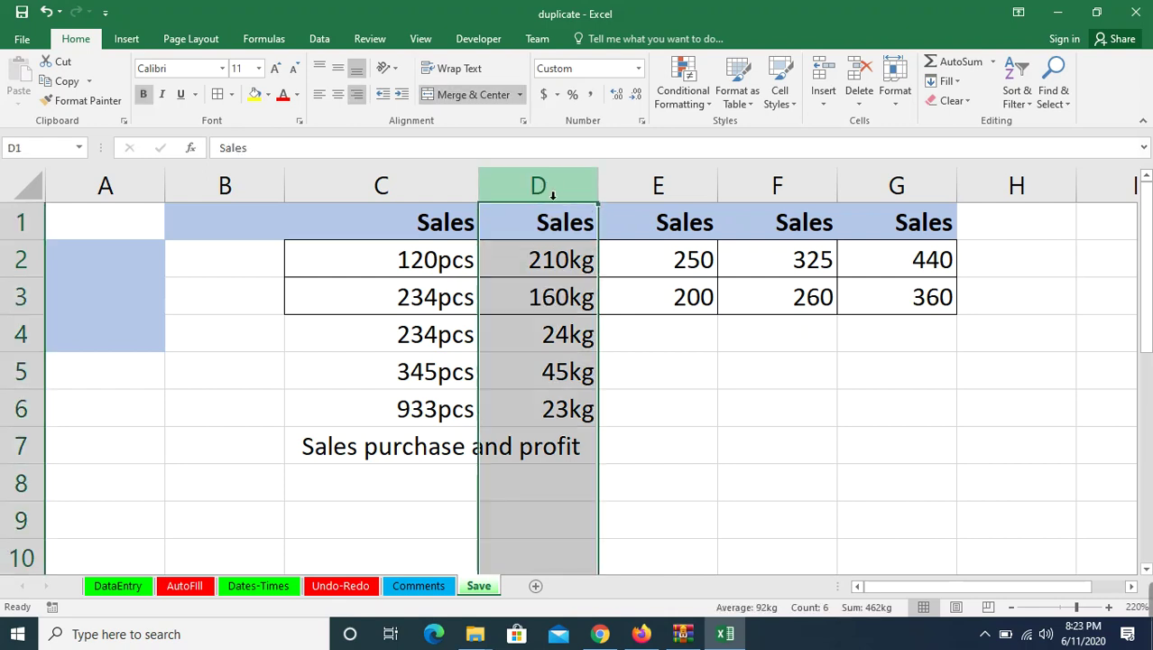
{"action": "left_click", "coordinate": [556, 256]}
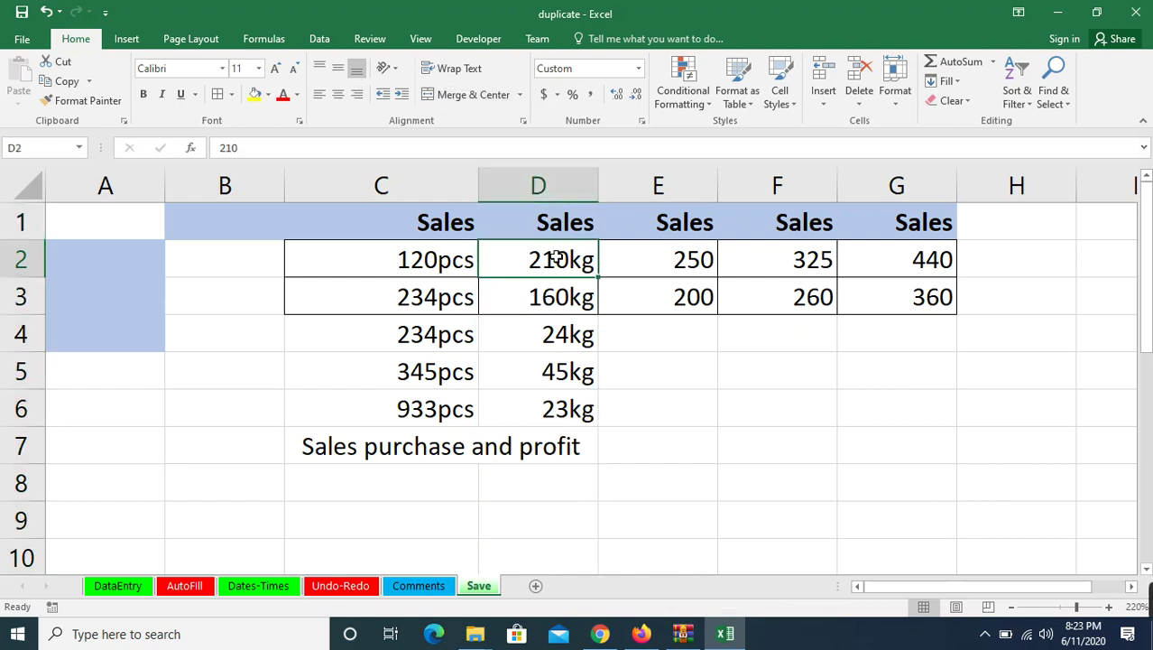
{"action": "left_click", "coordinate": [825, 106]}
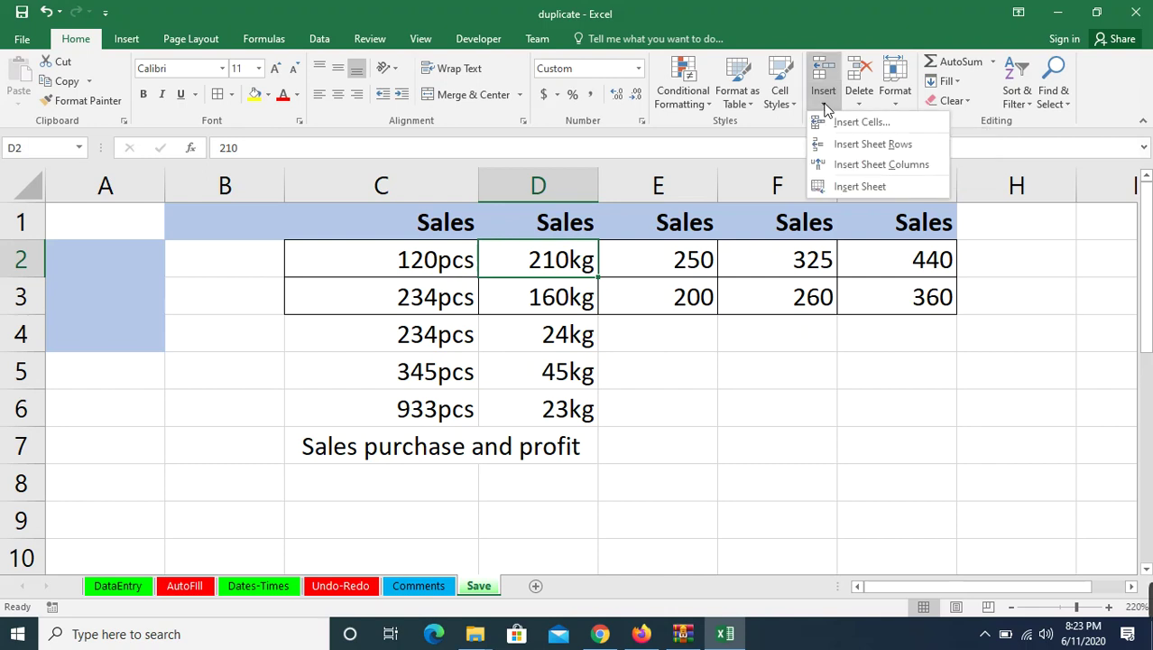
{"action": "left_click", "coordinate": [857, 166]}
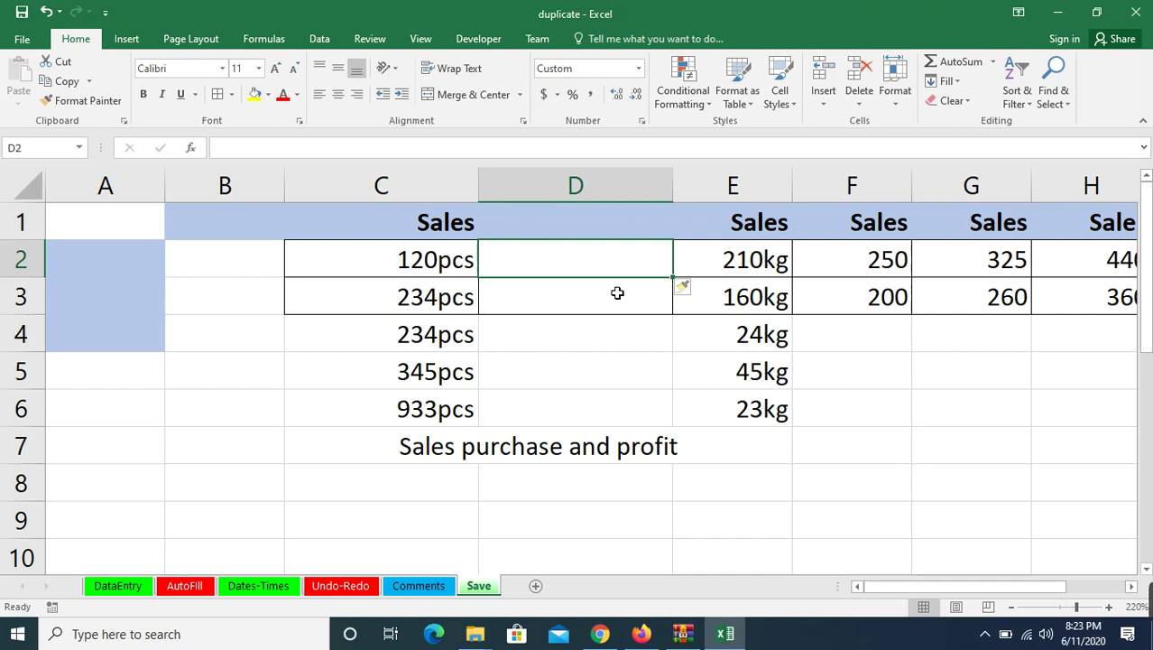
{"action": "left_click", "coordinate": [735, 260]}
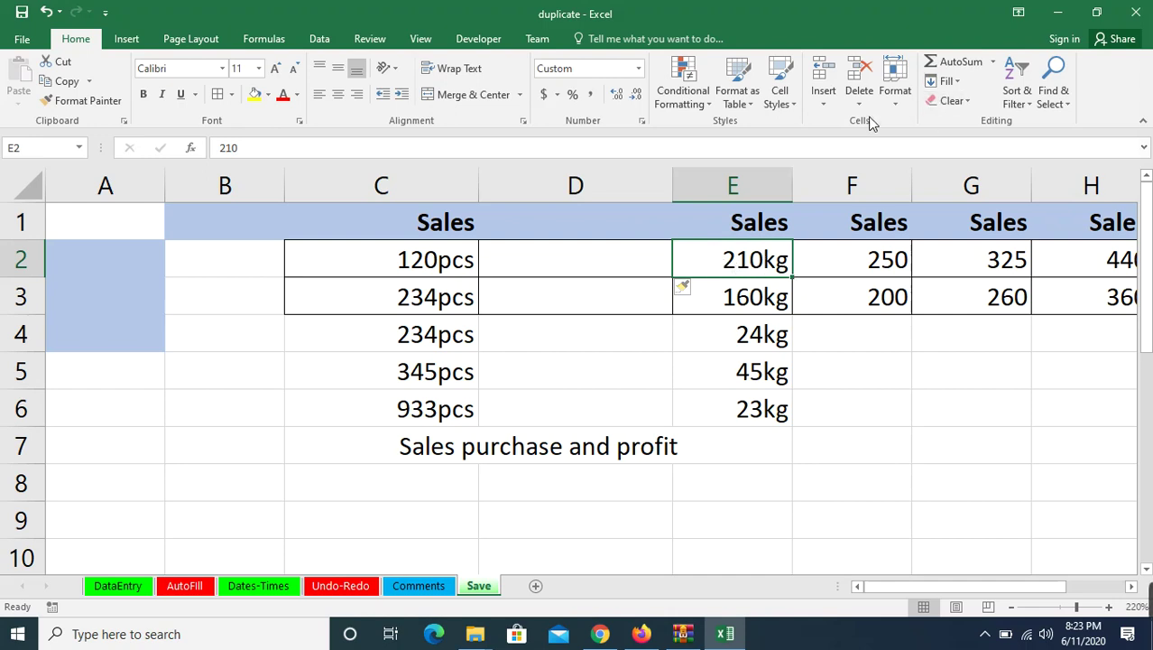
{"action": "left_click", "coordinate": [825, 105]}
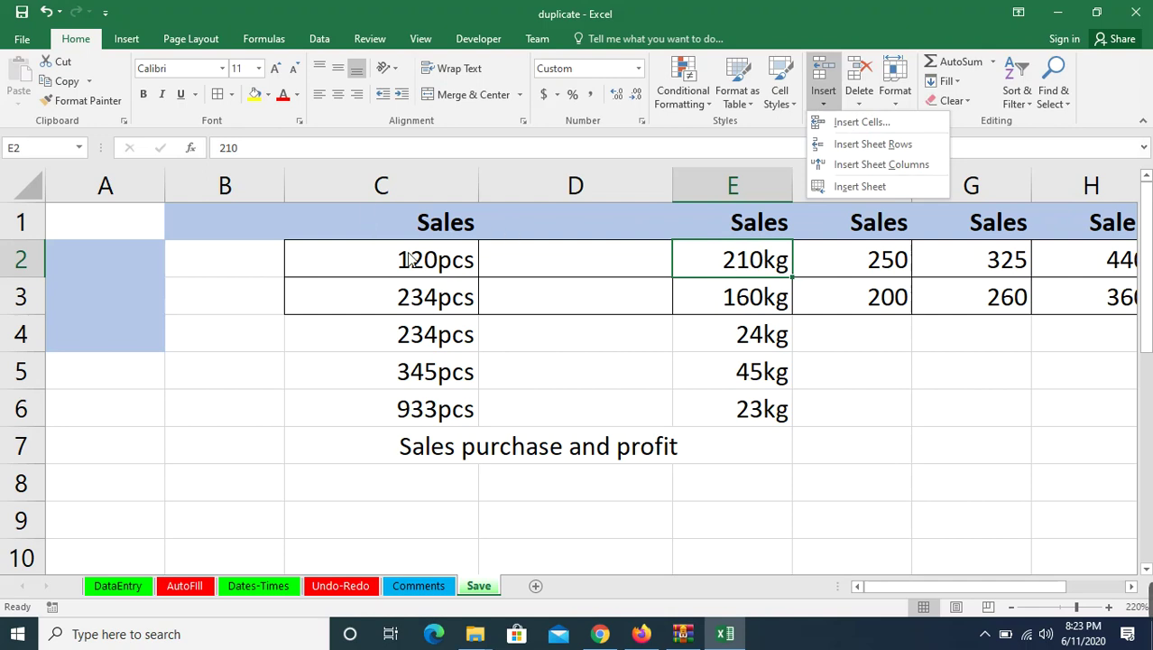
{"action": "key", "text": "Escape"}
- Insert a new sheet column before the pcs sales column C
{"action": "left_click", "coordinate": [412, 226]}
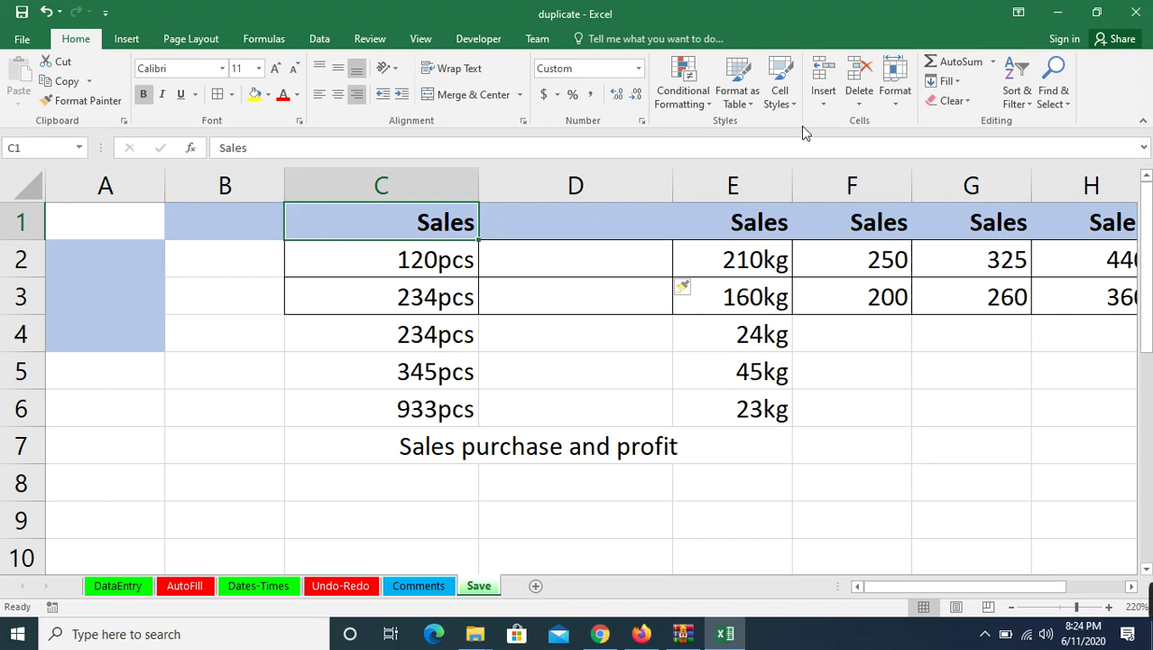
{"action": "left_click", "coordinate": [824, 106]}
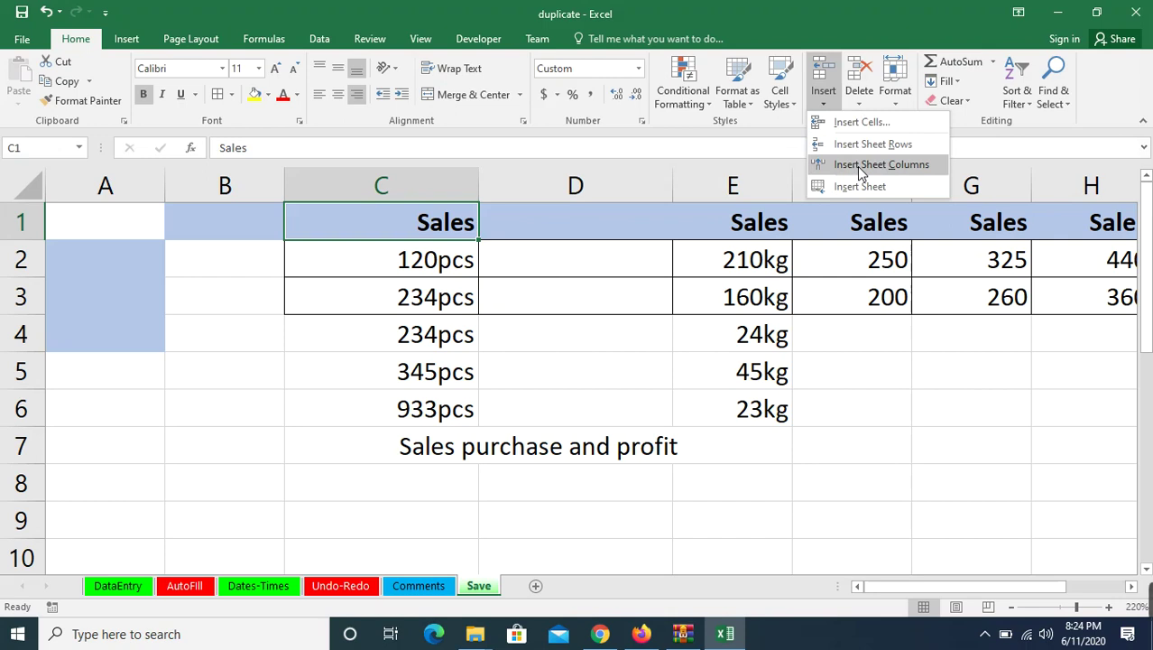
{"action": "left_click", "coordinate": [858, 166]}
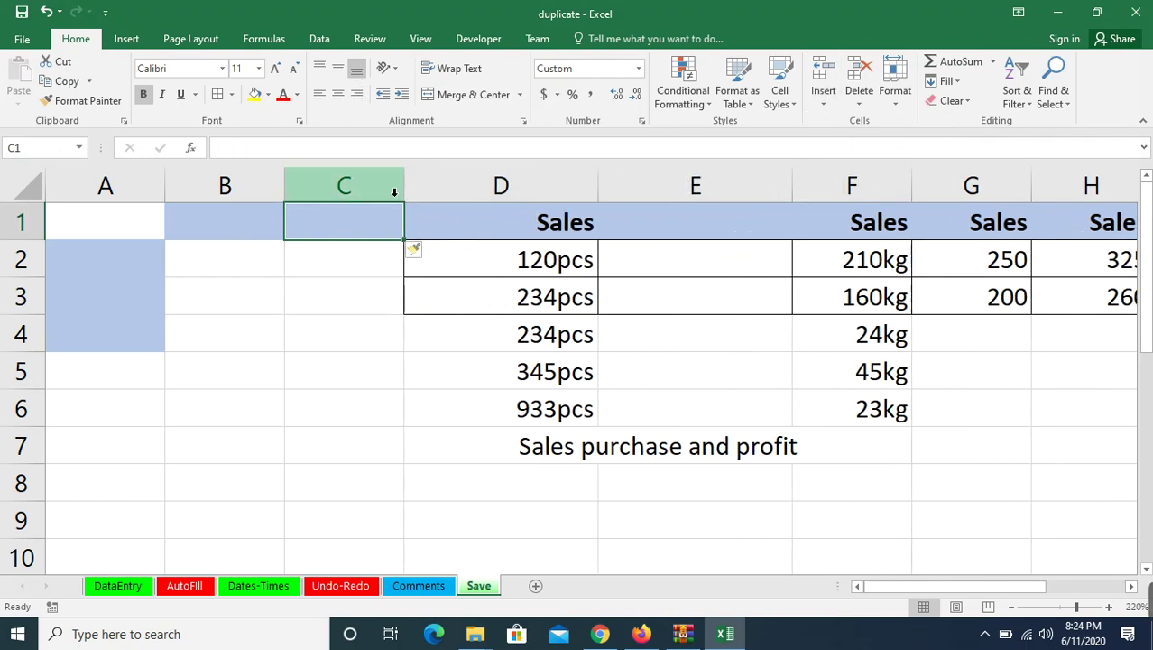